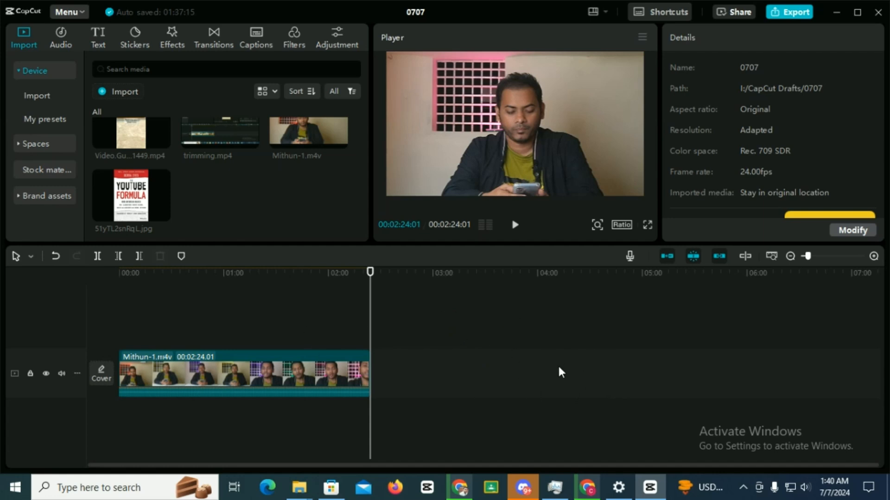
Shrink the main video clip to 54% scale, and return it to 100%
{"action": "left_click", "coordinate": [248, 368]}
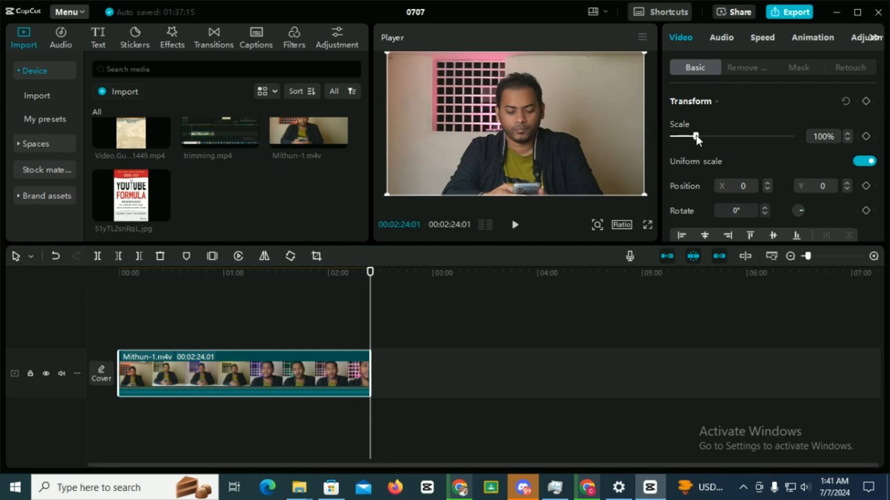
{"action": "mouse_move", "coordinate": [696, 137]}
{"action": "left_mouse_down"}
{"action": "mouse_move", "coordinate": [733, 141]}
{"action": "mouse_move", "coordinate": [683, 138]}
{"action": "left_mouse_up"}
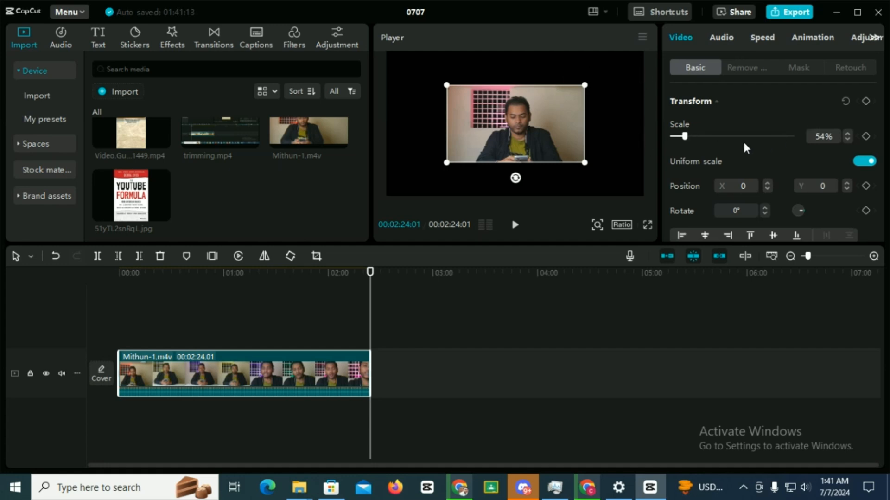
{"action": "left_click_drag", "start_coordinate": [686, 136], "coordinate": [699, 139]}
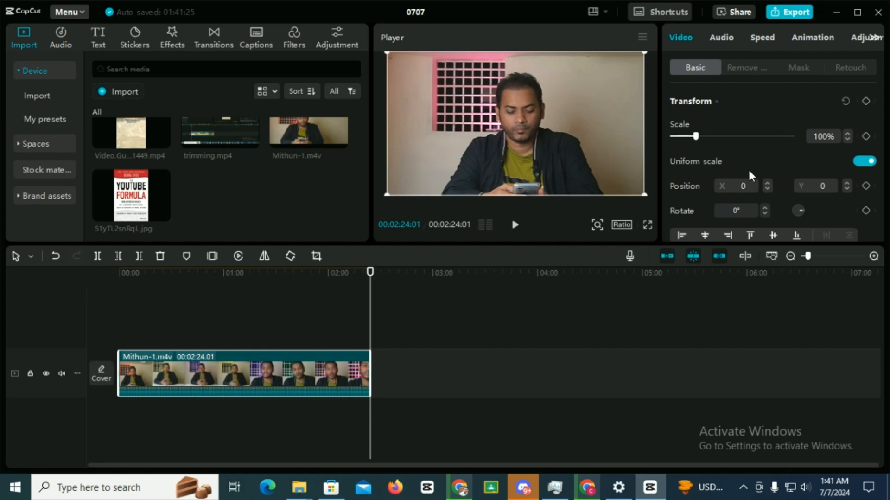
{"action": "left_click", "coordinate": [695, 137]}
{"action": "mouse_move", "coordinate": [695, 138]}
{"action": "left_mouse_down"}
{"action": "mouse_move", "coordinate": [686, 142]}
{"action": "mouse_move", "coordinate": [695, 141]}
{"action": "left_mouse_up"}
Turn off uniform scale for the clip and try stretching its width to 296%, undoing the stretch
{"action": "left_click", "coordinate": [863, 161]}
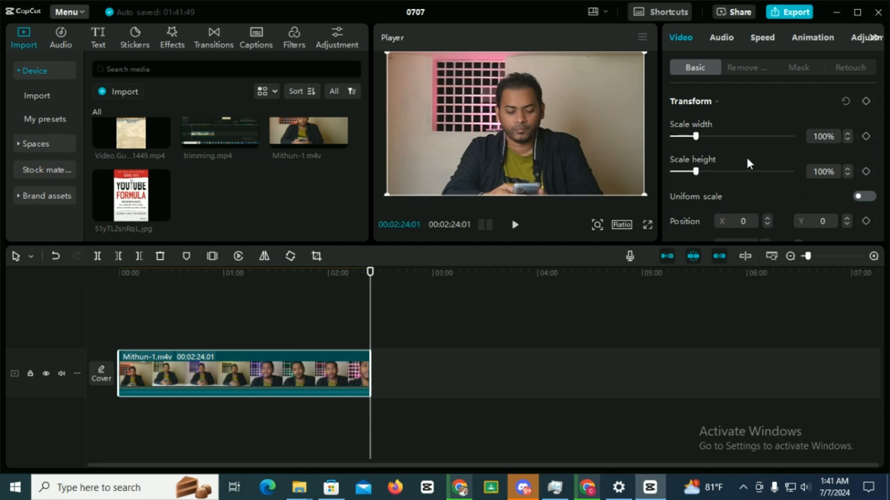
{"action": "left_click_drag", "start_coordinate": [699, 135], "coordinate": [744, 141]}
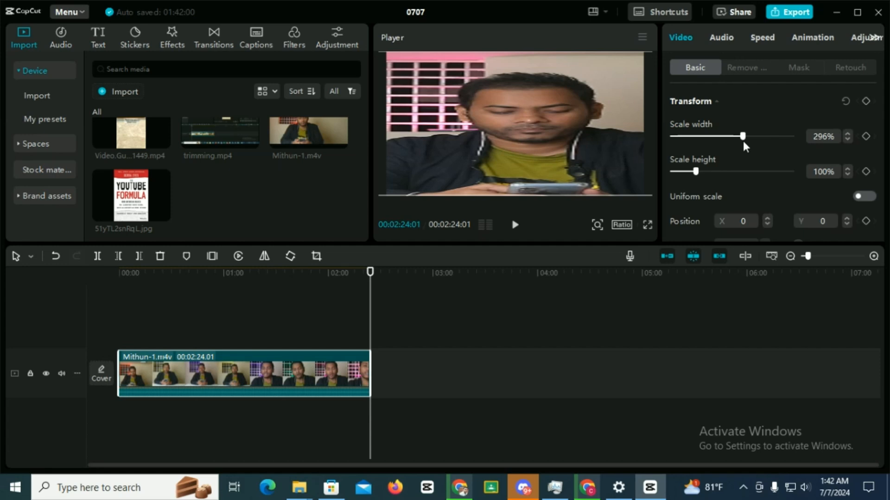
{"action": "key", "text": "ctrl+z"}
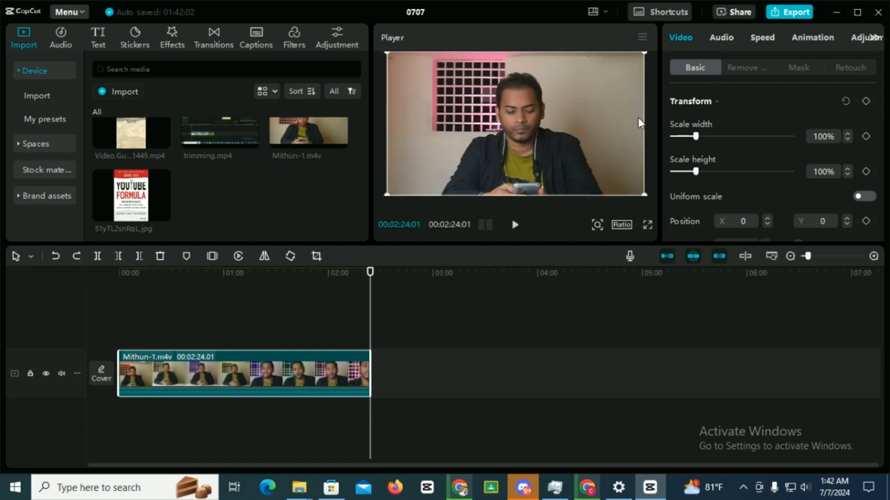
Try stretching the clip's height to 252%, undo it, and turn uniform scale back on at 100%
{"action": "left_click_drag", "start_coordinate": [695, 171], "coordinate": [733, 172]}
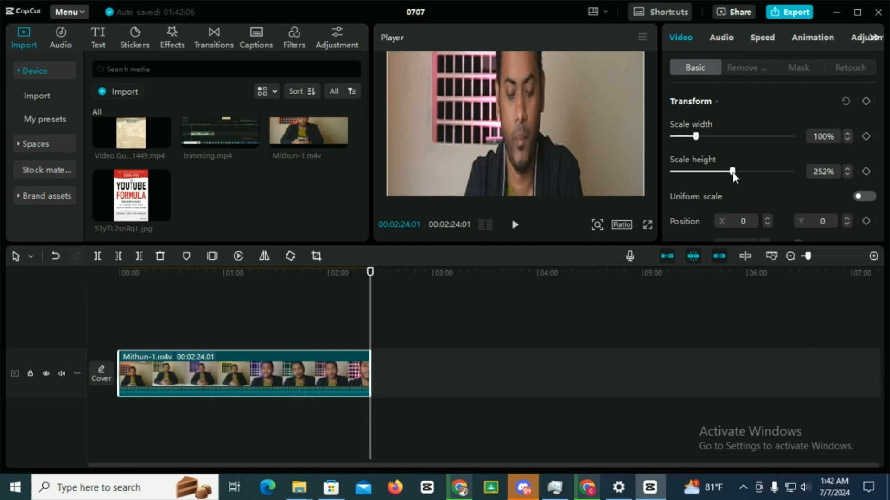
{"action": "key", "text": "ctrl+z"}
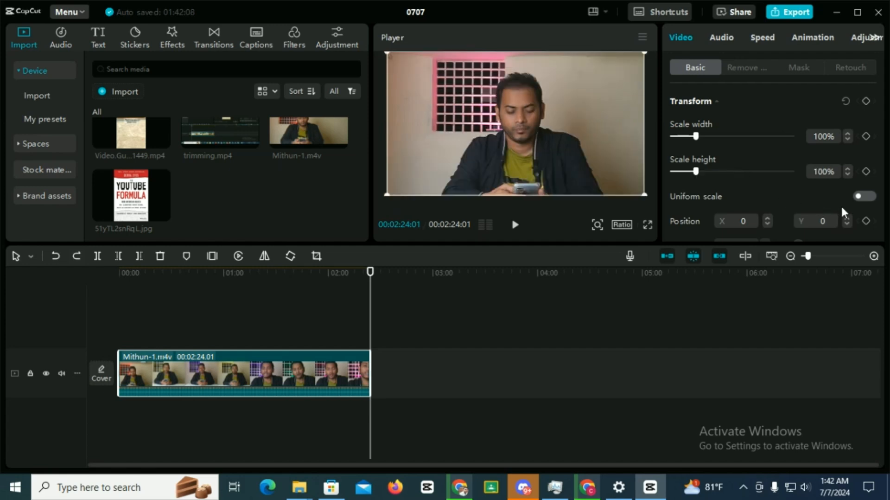
{"action": "left_click", "coordinate": [861, 196]}
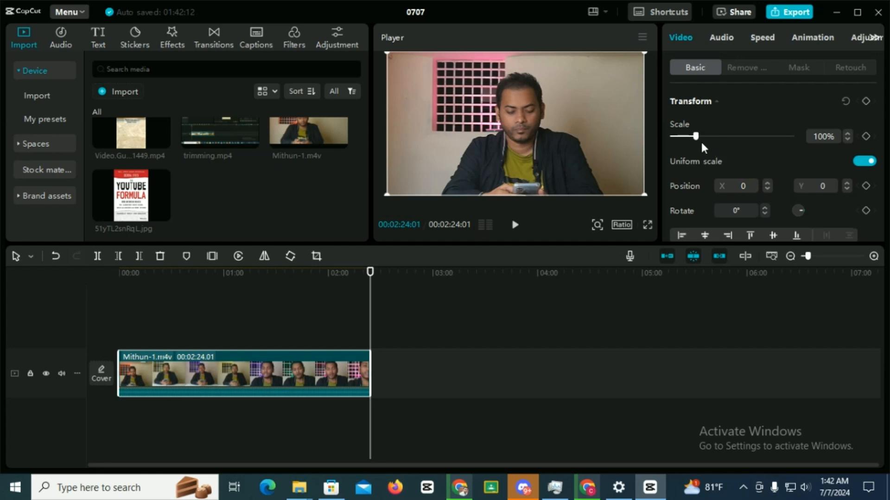
{"action": "mouse_move", "coordinate": [698, 135]}
{"action": "left_mouse_down"}
{"action": "mouse_move", "coordinate": [708, 137]}
{"action": "mouse_move", "coordinate": [696, 137]}
{"action": "left_mouse_up"}
Shift the clip horizontally by raising its X position to 54, to 150 and finally to 500
{"action": "scroll", "coordinate": [755, 152], "scroll_direction": "down", "scroll_amount": 2}
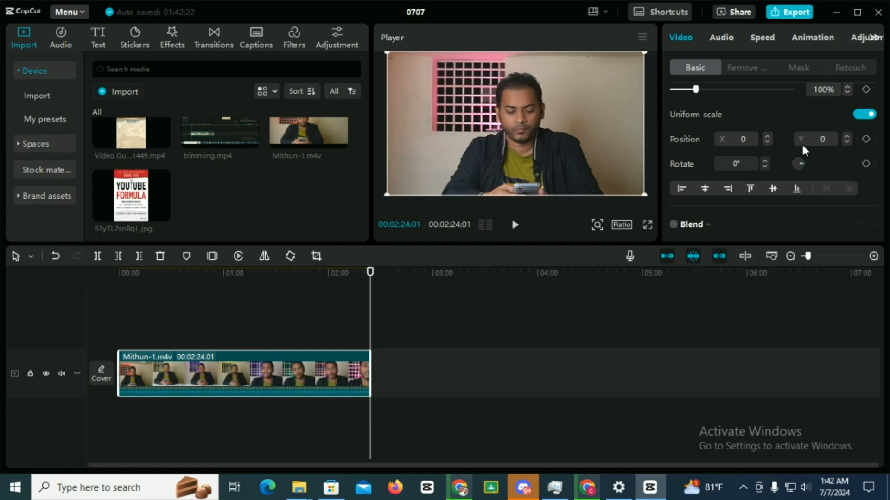
{"action": "left_click", "coordinate": [767, 135]}
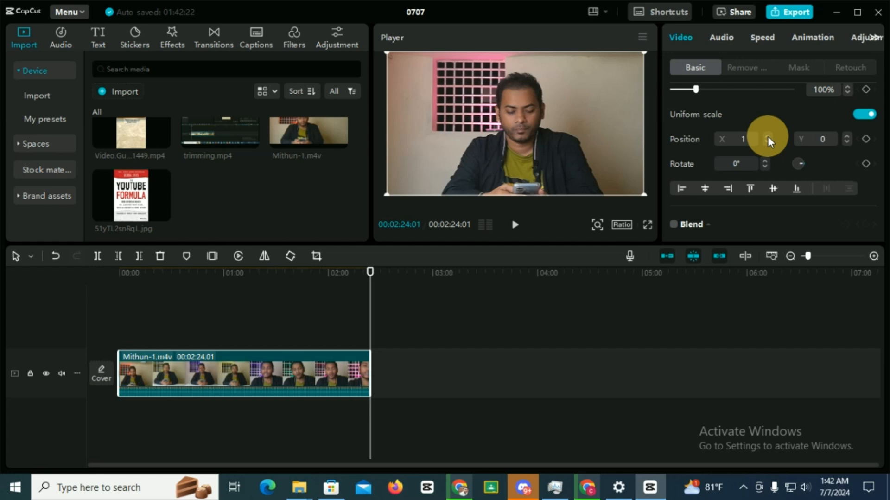
{"action": "left_click_drag", "start_coordinate": [768, 136], "coordinate": [768, 136]}
{"action": "left_click", "coordinate": [742, 139]}
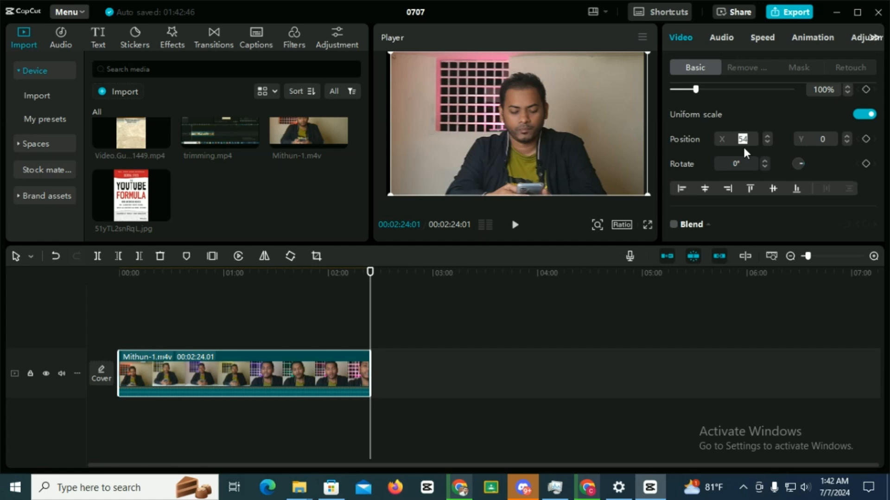
{"action": "key", "text": "Return"}
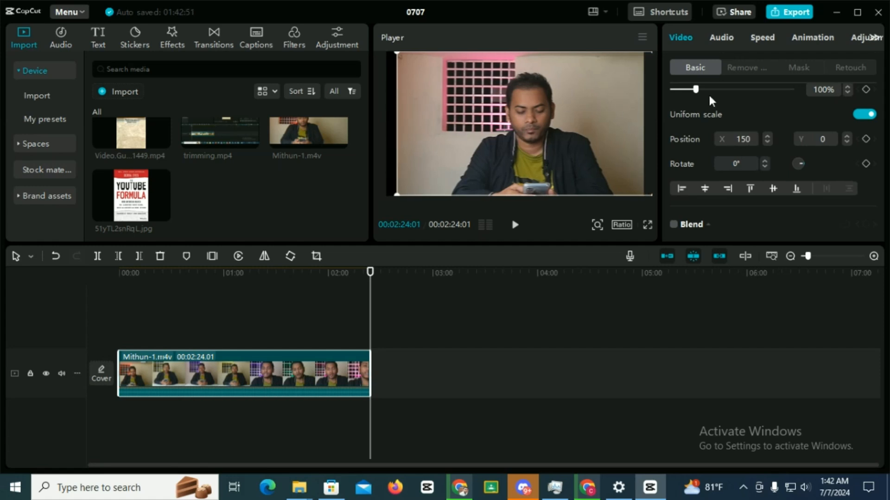
{"action": "left_click", "coordinate": [751, 140]}
{"action": "type", "text": "500"}
{"action": "key", "text": "Return"}
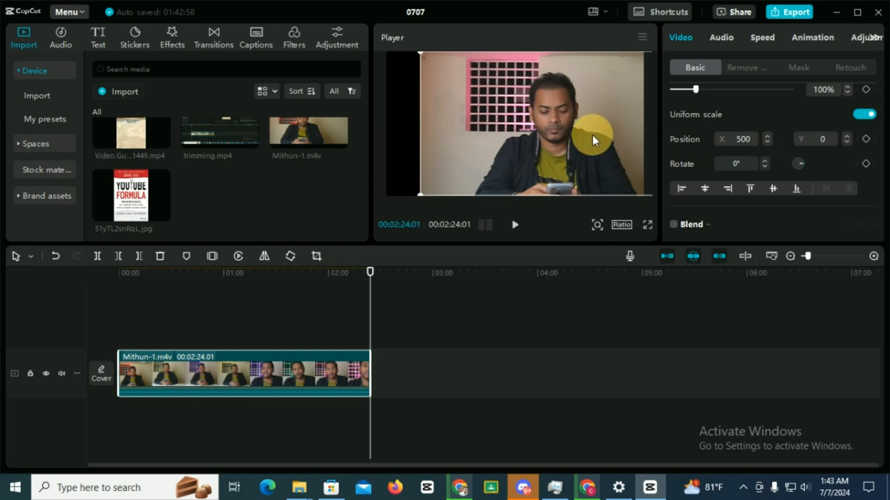
Move the clip sideways in the preview to about X 1696 and about X -725, and return it to X 0
{"action": "left_click_drag", "start_coordinate": [592, 135], "coordinate": [620, 137]}
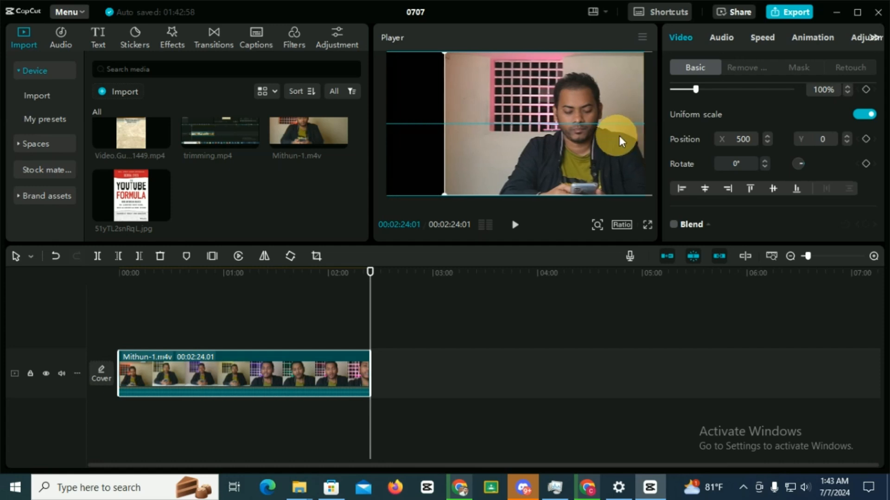
{"action": "left_click_drag", "start_coordinate": [536, 139], "coordinate": [592, 142]}
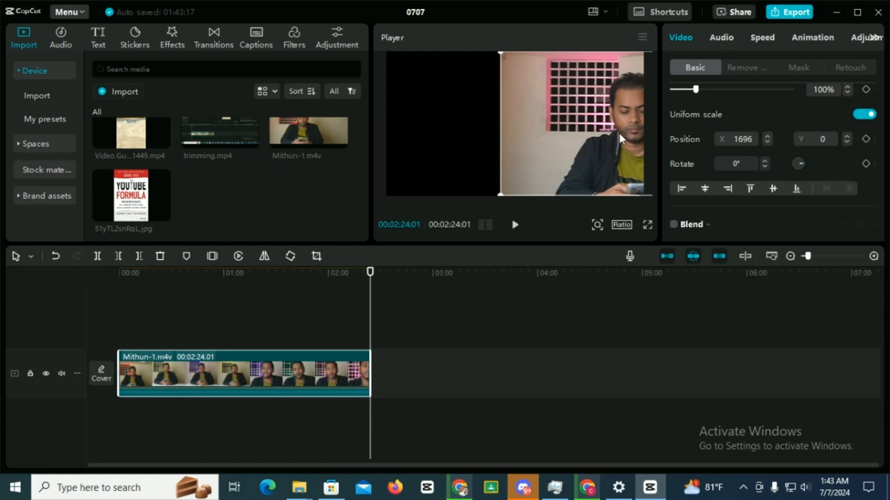
{"action": "left_click_drag", "start_coordinate": [611, 147], "coordinate": [460, 152]}
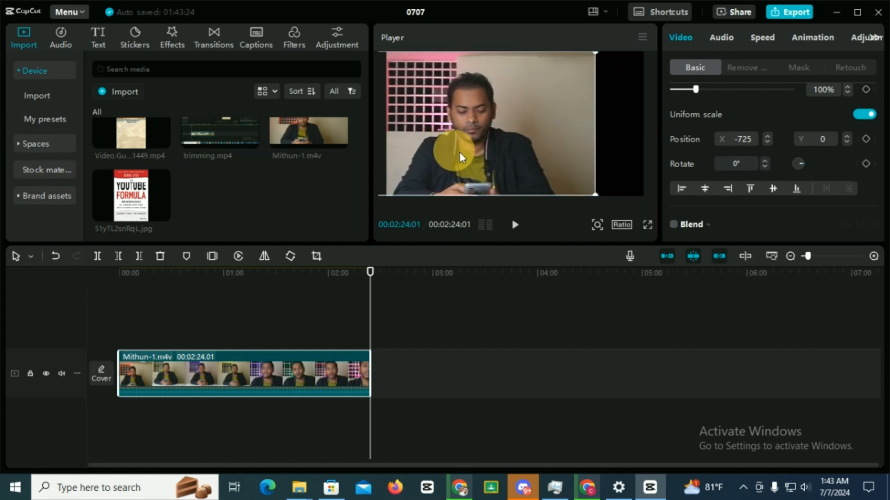
{"action": "left_click", "coordinate": [739, 141]}
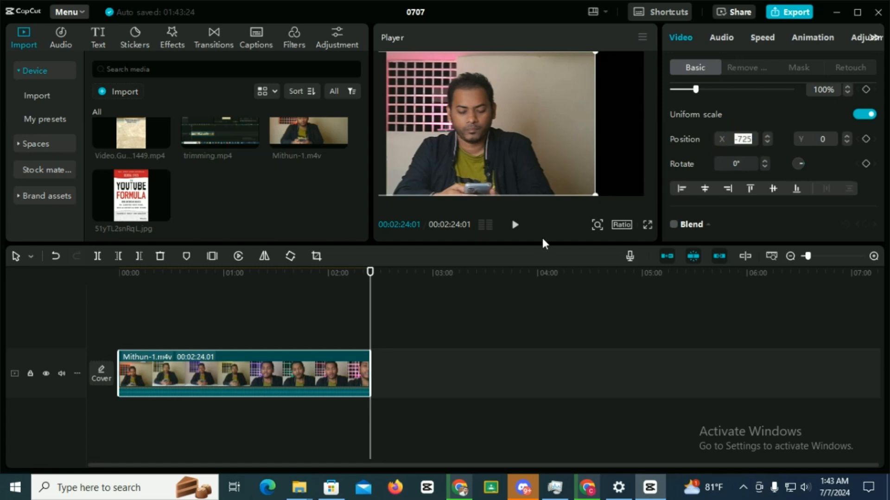
{"action": "left_click_drag", "start_coordinate": [732, 139], "coordinate": [753, 140]}
{"action": "left_click_drag", "start_coordinate": [482, 119], "coordinate": [529, 121]}
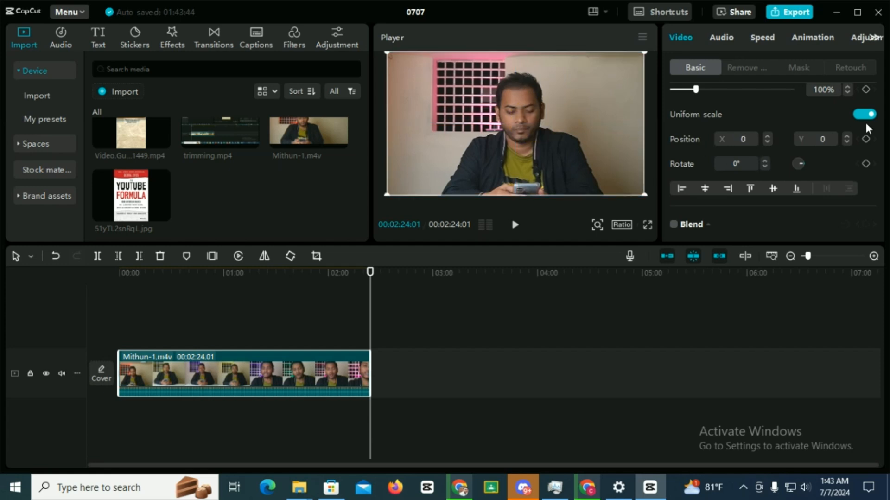
Move the clip upward in the preview to about Y 837, and bring it back to Y 0
{"action": "left_click", "coordinate": [826, 139]}
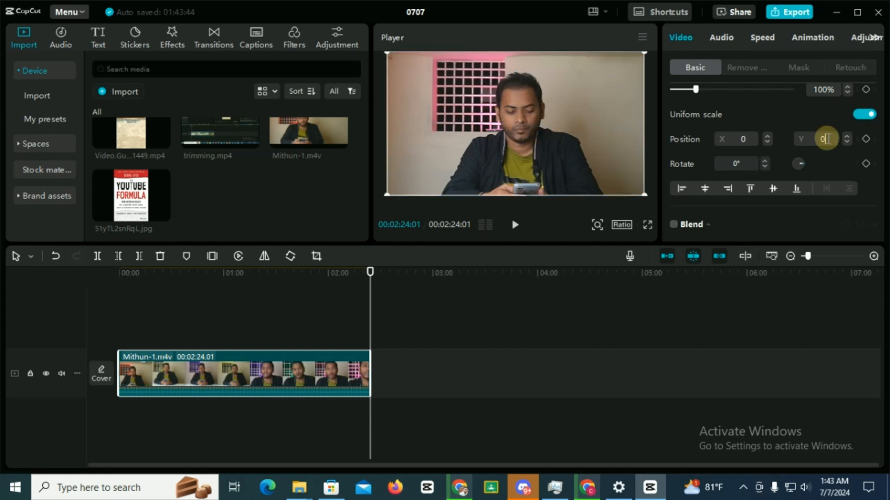
{"action": "left_click_drag", "start_coordinate": [567, 118], "coordinate": [571, 52]}
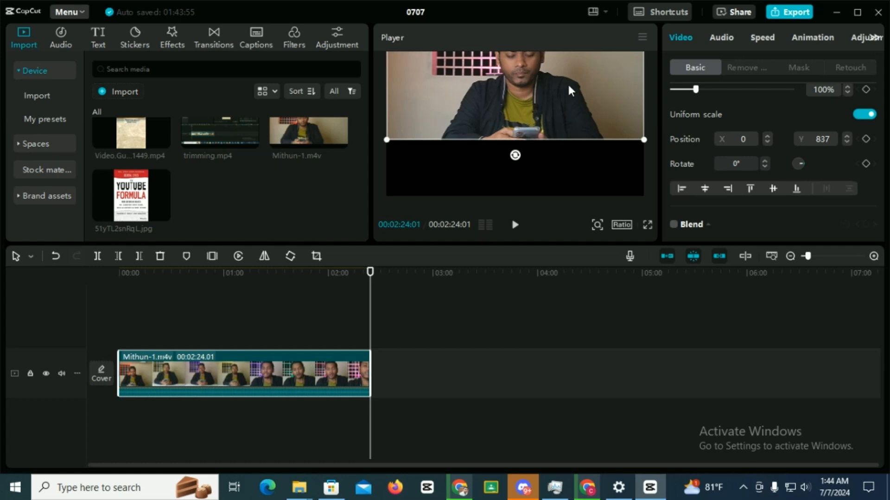
{"action": "left_click_drag", "start_coordinate": [568, 83], "coordinate": [570, 141]}
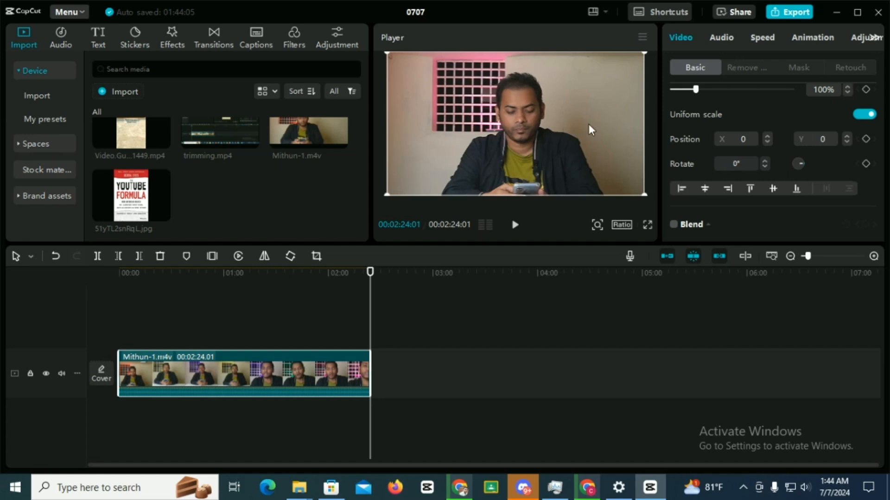
{"action": "mouse_move", "coordinate": [633, 71]}
{"action": "left_mouse_down"}
{"action": "mouse_move", "coordinate": [640, 78]}
{"action": "mouse_move", "coordinate": [630, 71]}
{"action": "left_mouse_up"}
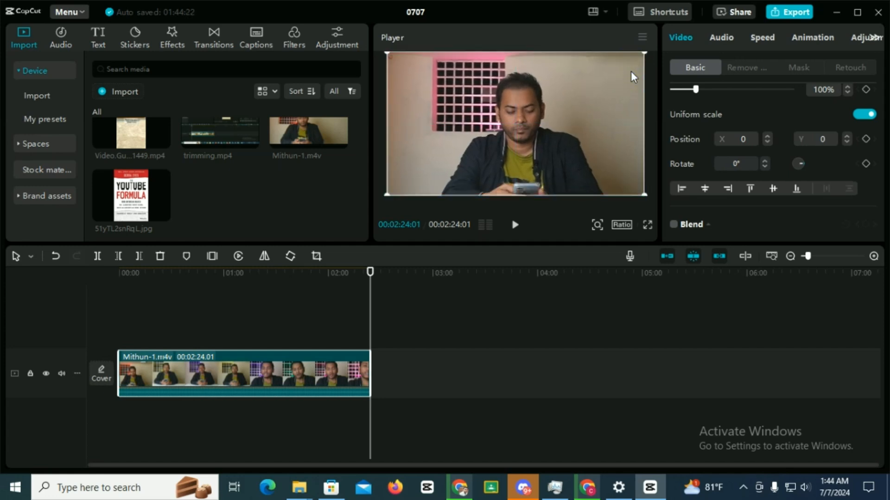
Try rotating the clip to 36° and by freehand with the rotation dial, undoing each rotation
{"action": "left_click", "coordinate": [765, 161]}
{"action": "left_click_drag", "start_coordinate": [764, 160], "coordinate": [765, 160]}
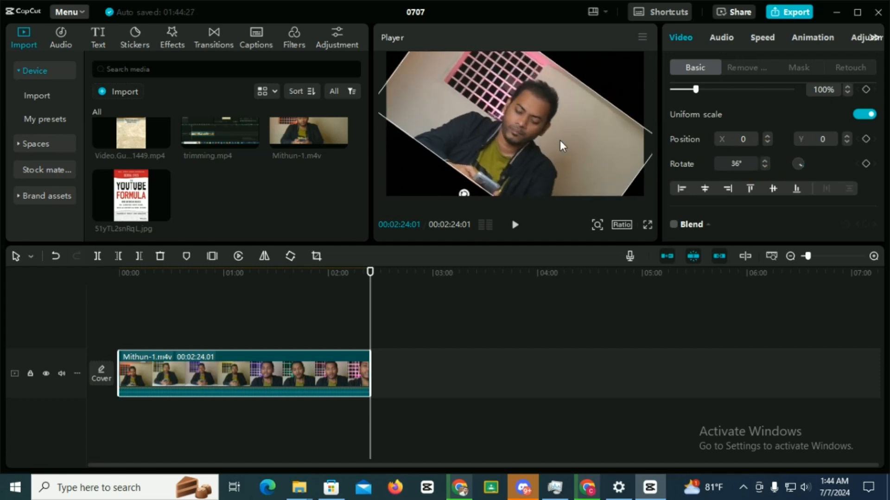
{"action": "key", "text": "ctrl+z"}
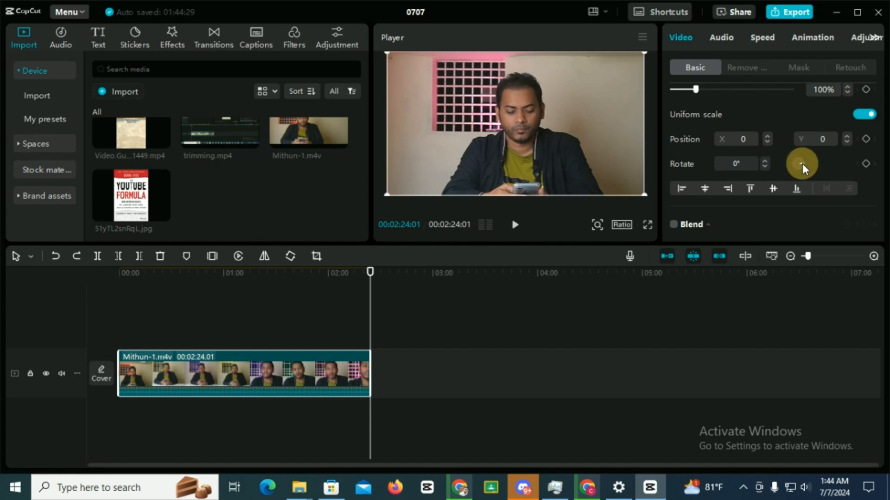
{"action": "left_click_drag", "start_coordinate": [802, 162], "coordinate": [780, 165]}
{"action": "key", "text": "ctrl+z"}
Set the clip's rotation to 50° and undo the change
{"action": "left_click", "coordinate": [737, 163]}
{"action": "key", "text": "BackSpace"}
{"action": "type", "text": "50"}
{"action": "key", "text": "Return"}
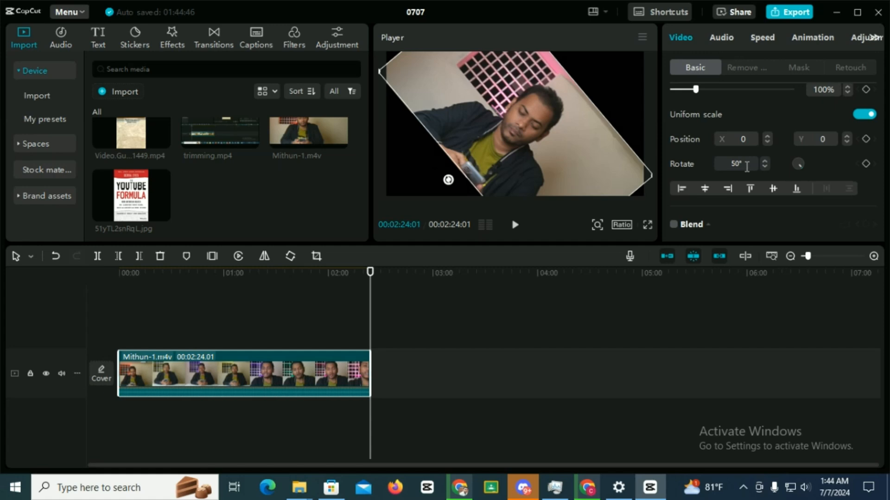
{"action": "key", "text": "ctrl+z"}
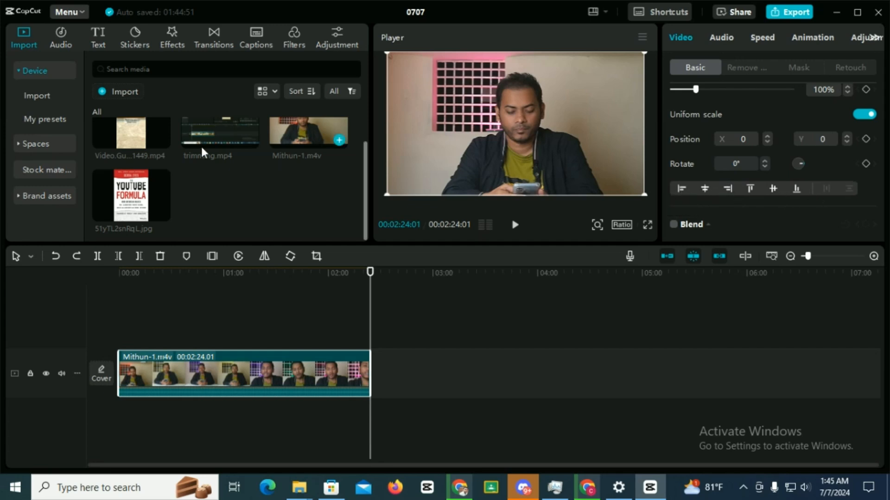
Place the YouTube Formula book cover image at the start of a track above the main clip and show the frame at 00:00:10:02
{"action": "left_click_drag", "start_coordinate": [136, 195], "coordinate": [182, 342]}
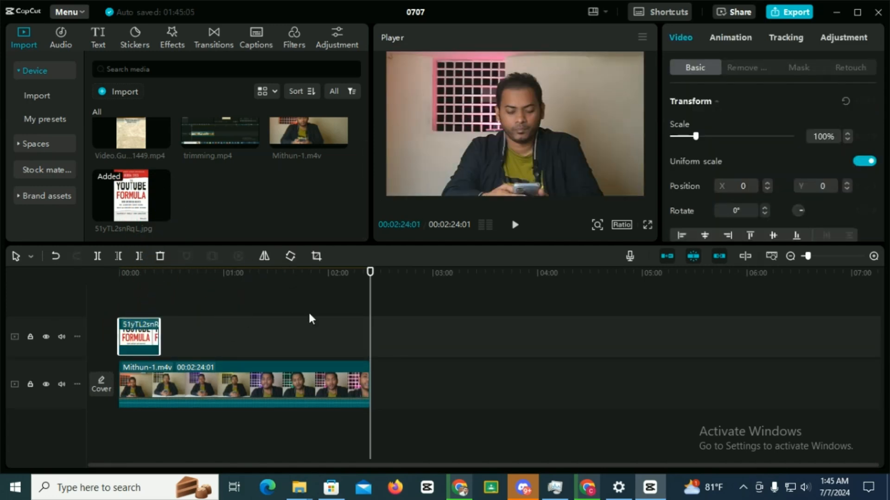
{"action": "left_click_drag", "start_coordinate": [375, 291], "coordinate": [136, 293]}
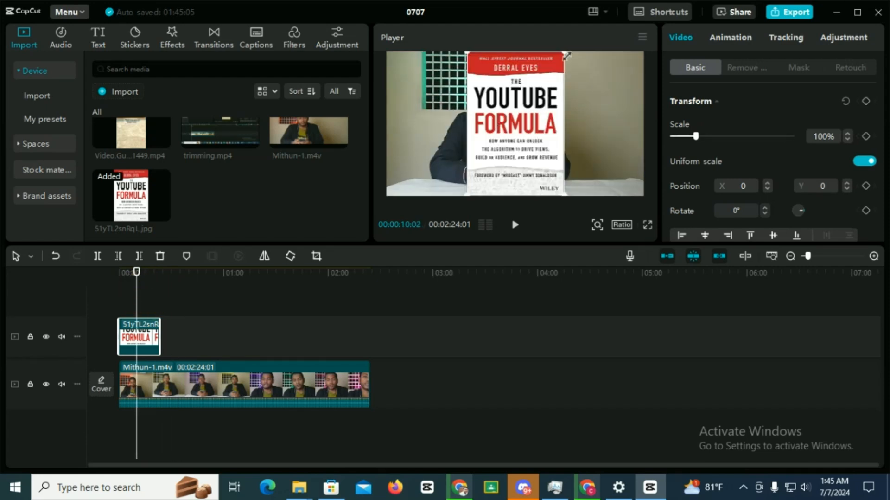
Scale the book cover image to about 62% and place it beside the speaker at about X 1351, Y 131
{"action": "left_click_drag", "start_coordinate": [565, 52], "coordinate": [541, 80]}
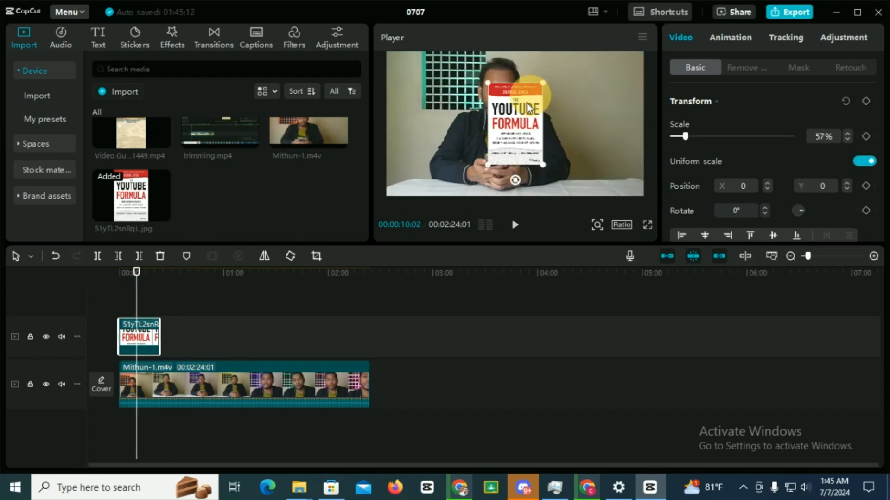
{"action": "left_click_drag", "start_coordinate": [513, 136], "coordinate": [597, 138]}
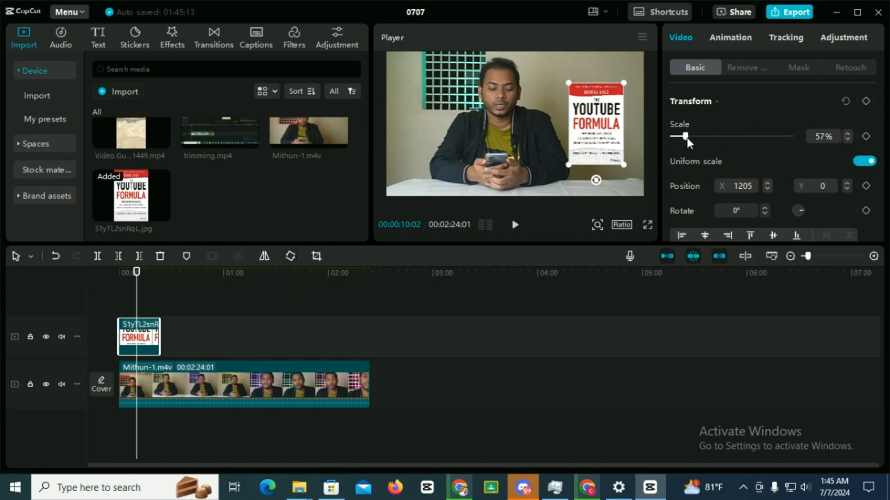
{"action": "mouse_move", "coordinate": [623, 164]}
{"action": "left_mouse_down"}
{"action": "mouse_move", "coordinate": [613, 154]}
{"action": "mouse_move", "coordinate": [626, 168]}
{"action": "left_mouse_up"}
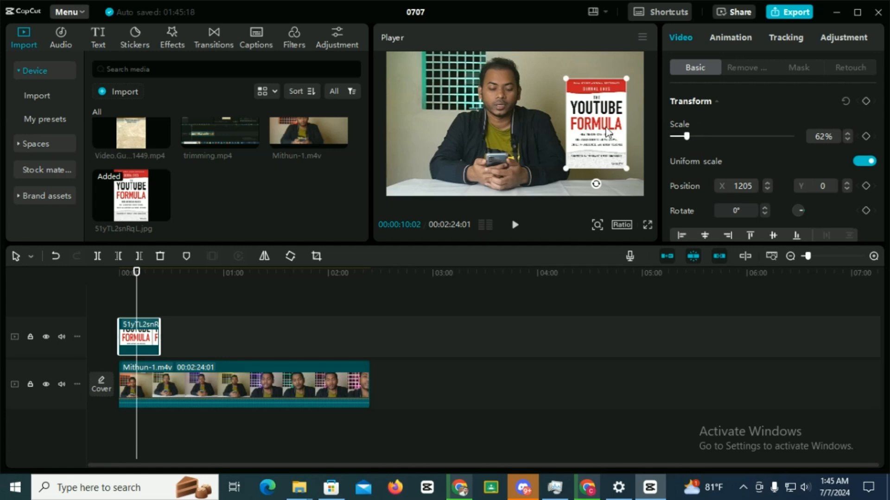
{"action": "left_click_drag", "start_coordinate": [608, 132], "coordinate": [618, 124]}
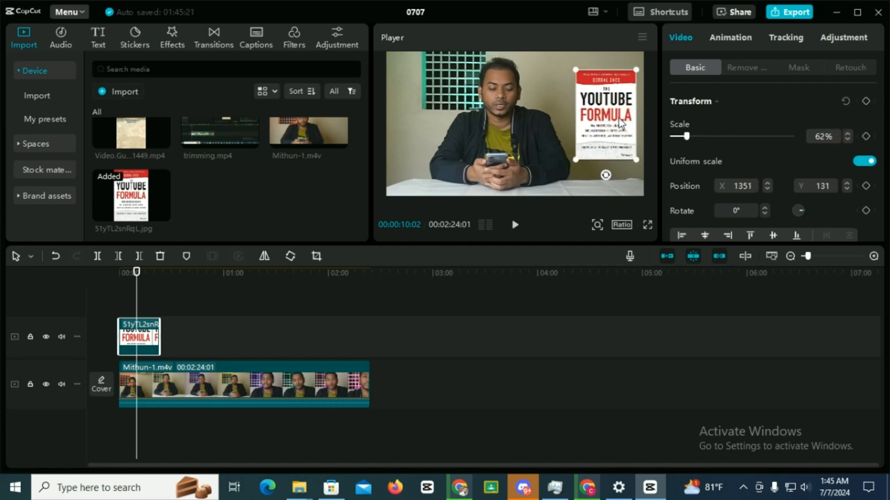
Align the book cover image to the horizontal center, the right edge and finally the left edge of the video frame
{"action": "scroll", "coordinate": [757, 118], "scroll_direction": "down", "scroll_amount": 1}
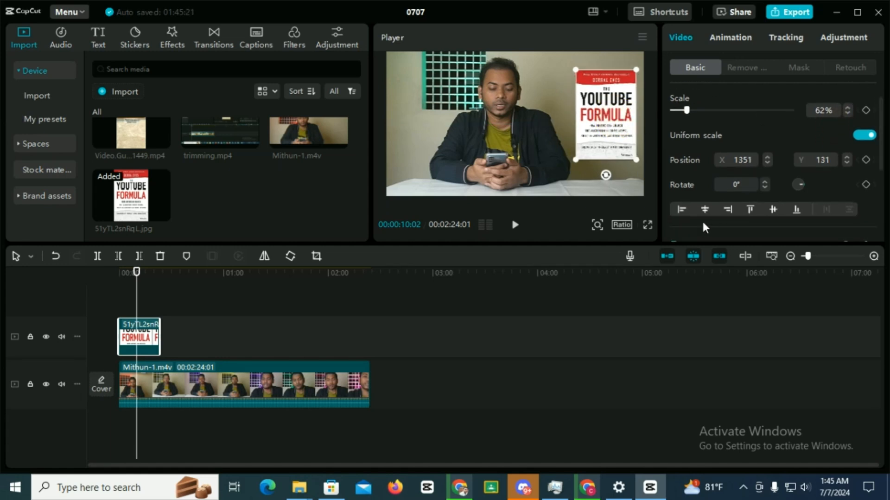
{"action": "left_click", "coordinate": [705, 209]}
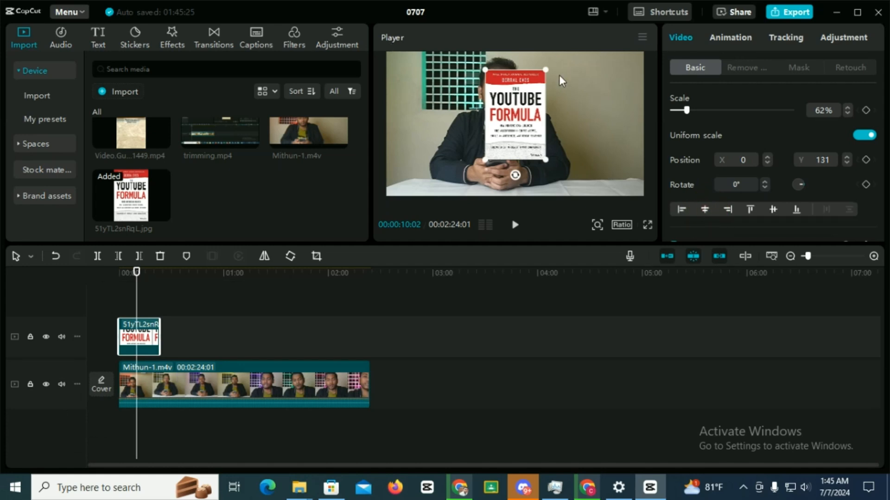
{"action": "left_click", "coordinate": [728, 209]}
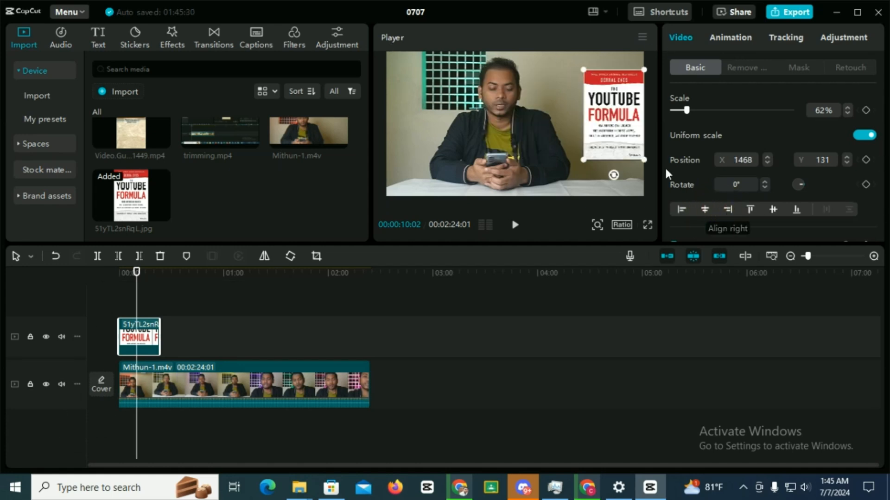
{"action": "left_click", "coordinate": [682, 210]}
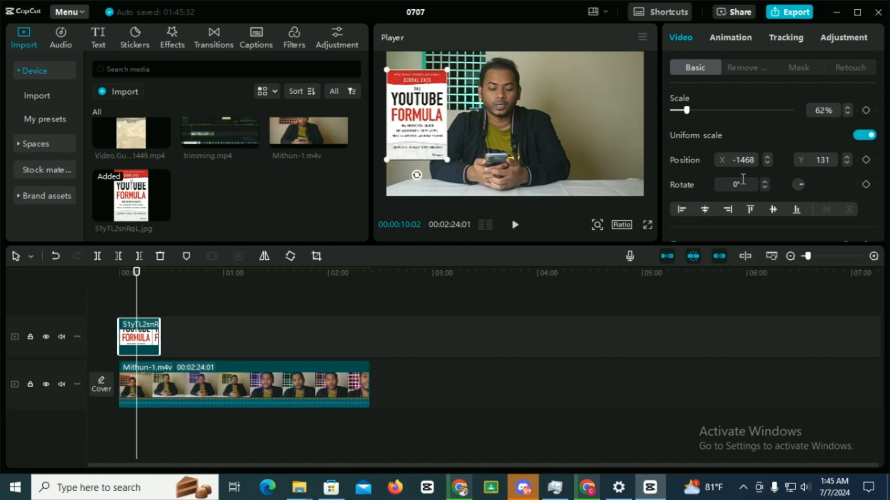
Align the book cover image to the top edge, the vertical middle and finally the bottom edge of the video frame
{"action": "left_click", "coordinate": [751, 209]}
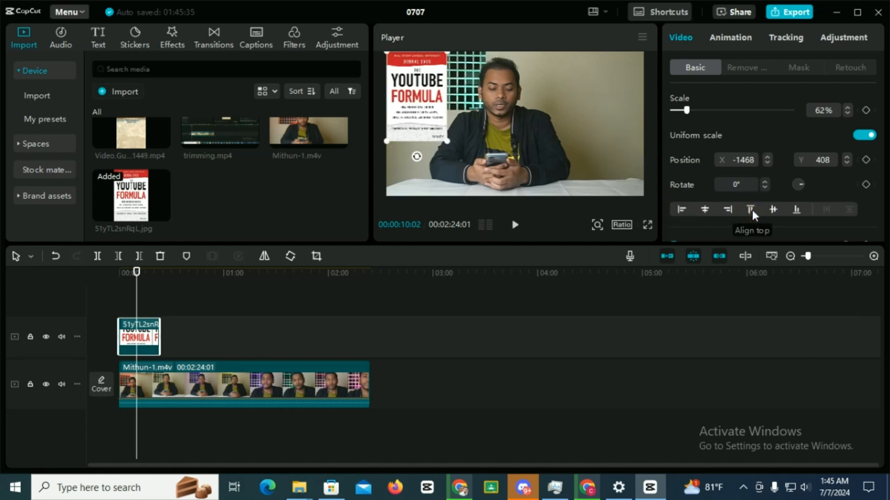
{"action": "left_click", "coordinate": [775, 208]}
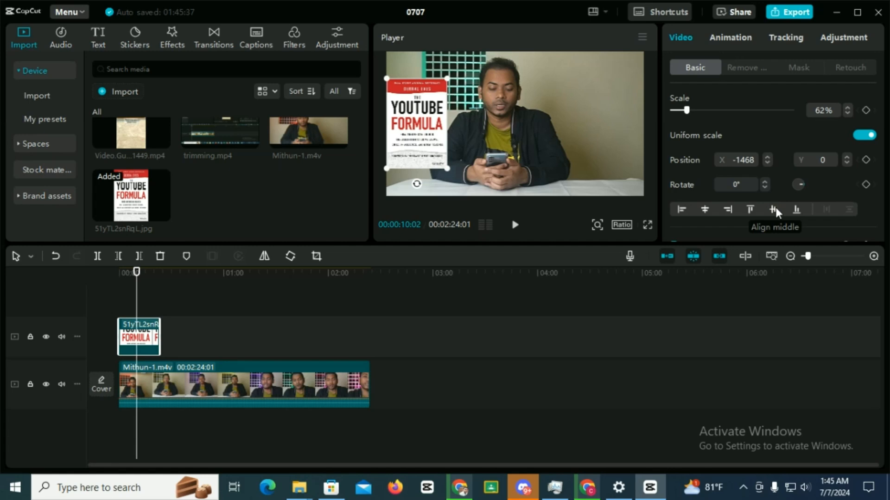
{"action": "left_click", "coordinate": [797, 208]}
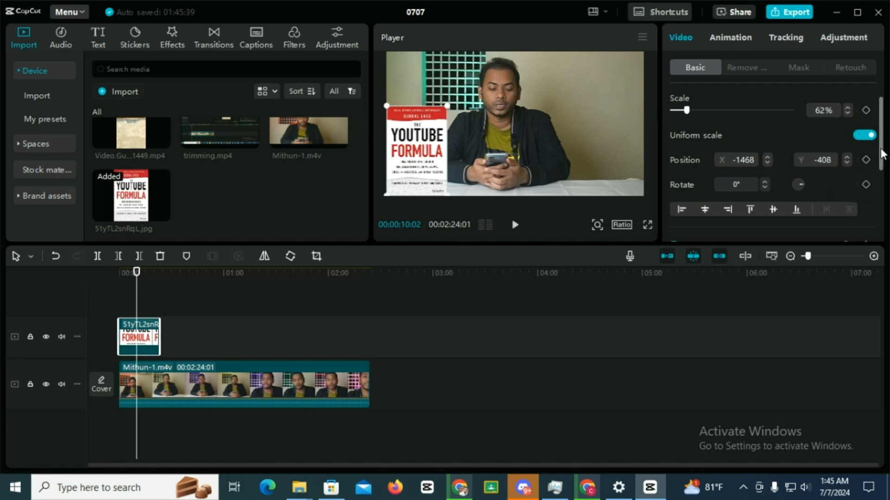
Center the book cover image horizontally and move it to the free wall area beside the speaker, opposite the green grid
{"action": "left_click", "coordinate": [705, 210]}
{"action": "left_click_drag", "start_coordinate": [508, 151], "coordinate": [599, 129]}
Try the Brighten, Screen and finally Darken blend modes on the book cover image
{"action": "scroll", "coordinate": [875, 181], "scroll_direction": "down", "scroll_amount": 3}
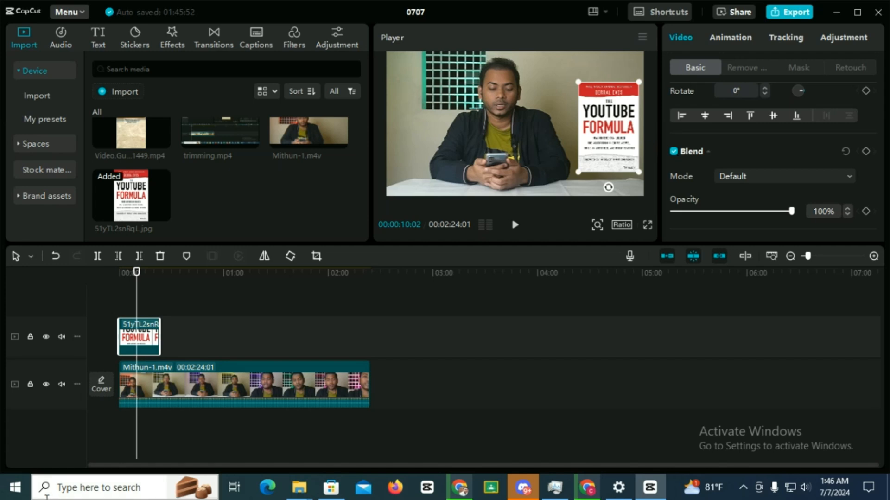
{"action": "left_click", "coordinate": [307, 377]}
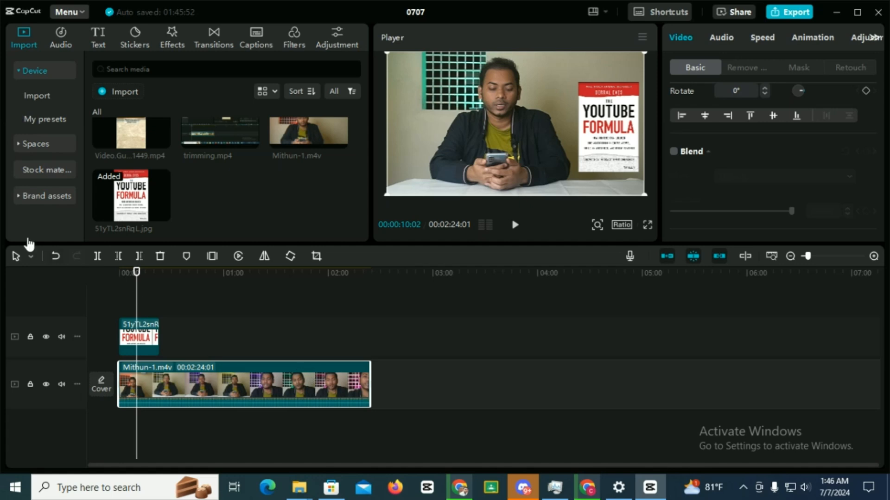
{"action": "left_click", "coordinate": [133, 342]}
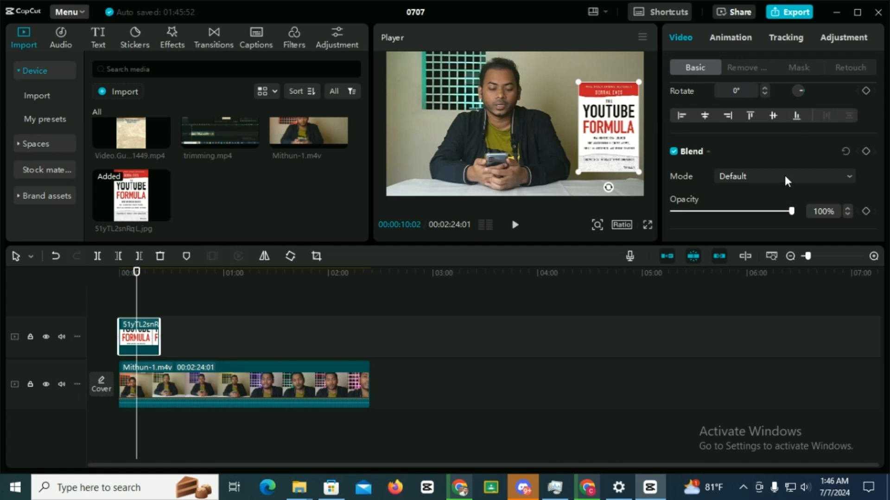
{"action": "left_click", "coordinate": [798, 176]}
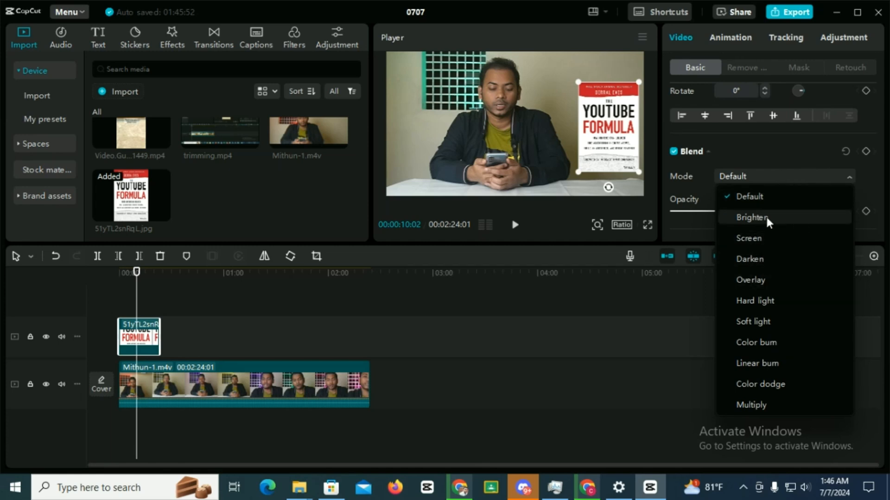
{"action": "left_click", "coordinate": [752, 217]}
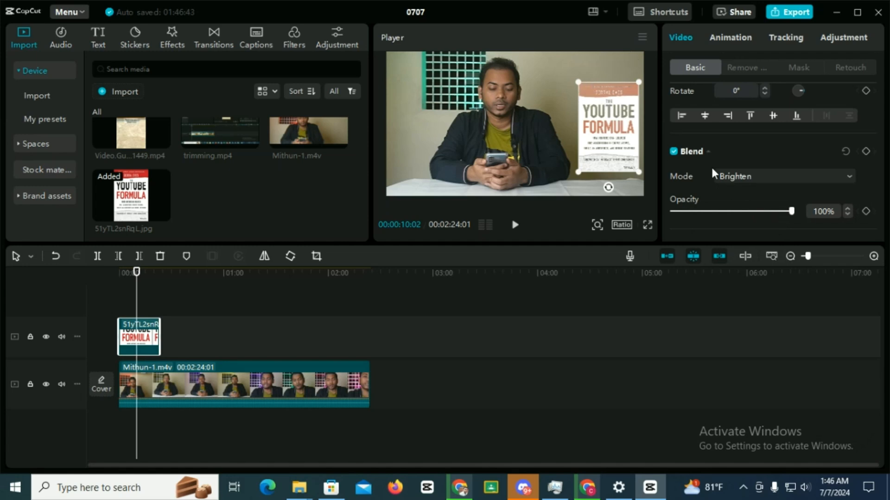
{"action": "left_click", "coordinate": [767, 180]}
{"action": "left_click", "coordinate": [757, 239]}
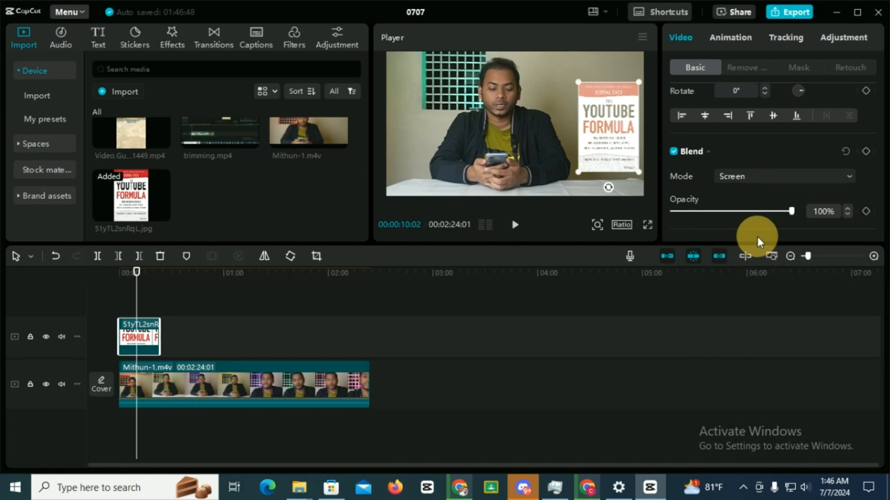
{"action": "left_click", "coordinate": [746, 177]}
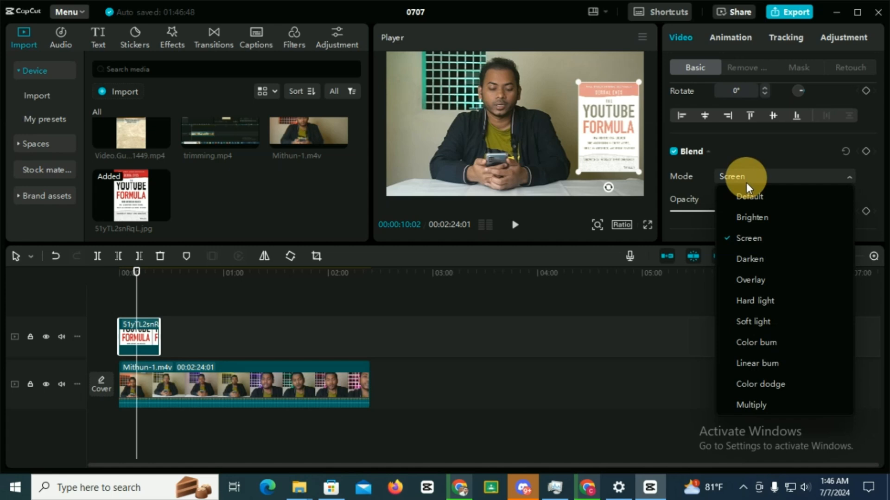
{"action": "left_click", "coordinate": [747, 258]}
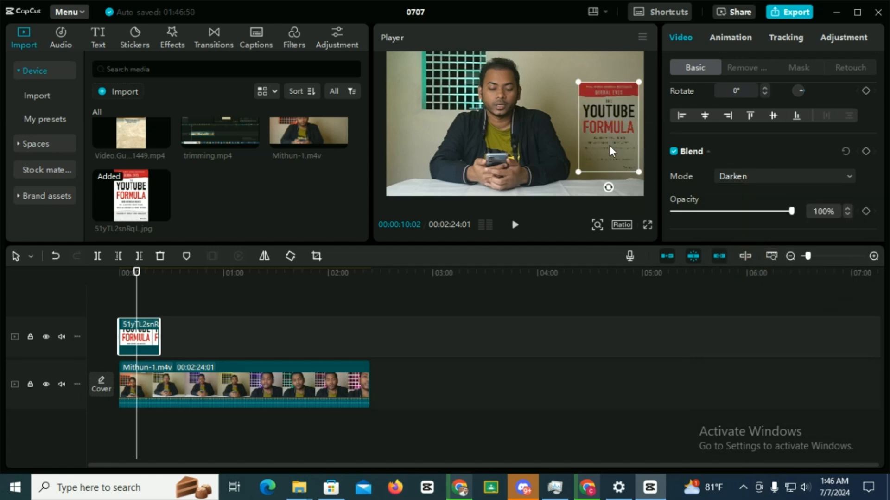
Set the book cover image's blend mode back to Default and reapply Darken for comparison
{"action": "left_click", "coordinate": [744, 178]}
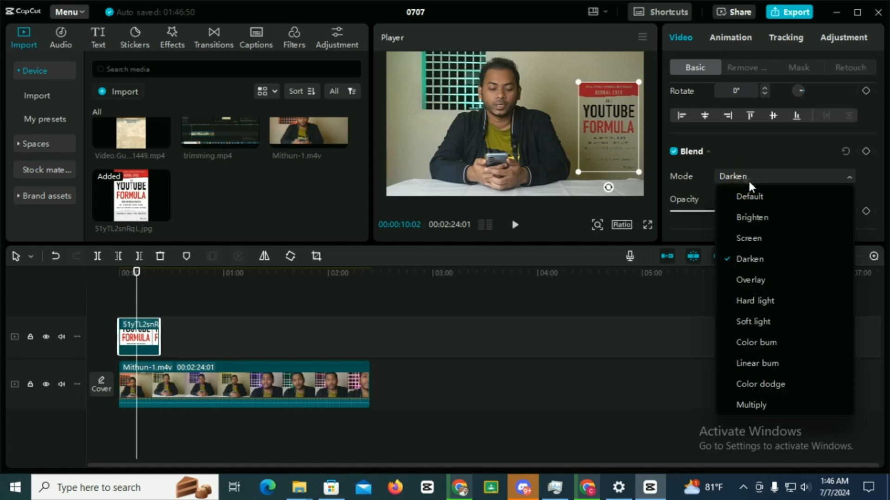
{"action": "left_click", "coordinate": [755, 196]}
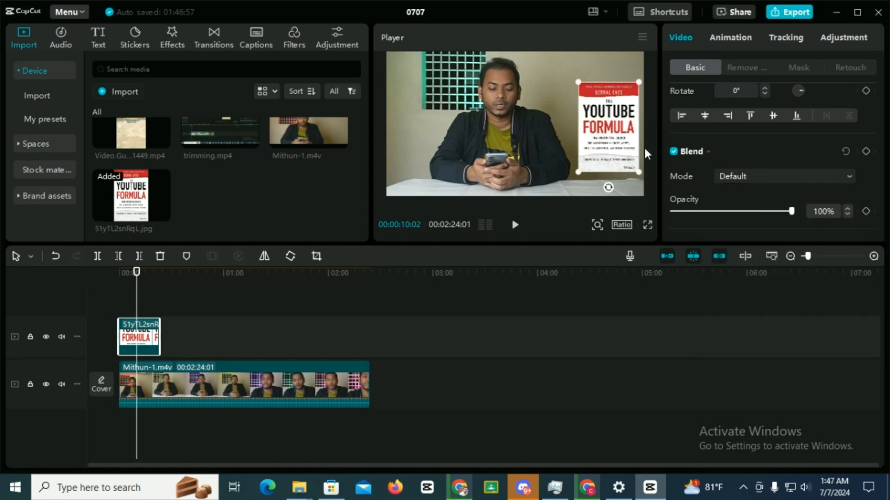
{"action": "left_click", "coordinate": [756, 176]}
{"action": "left_click", "coordinate": [753, 257]}
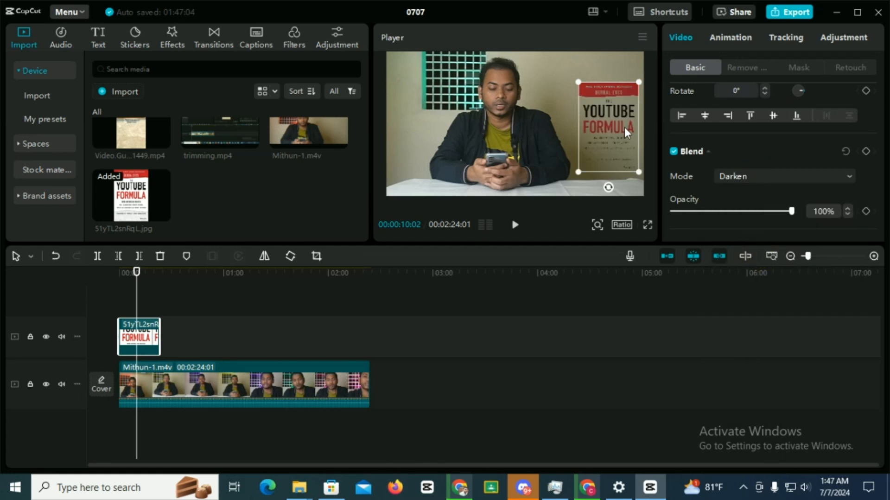
Enable the Blend settings for the main Mithun-1.m4v clip
{"action": "left_click", "coordinate": [549, 93]}
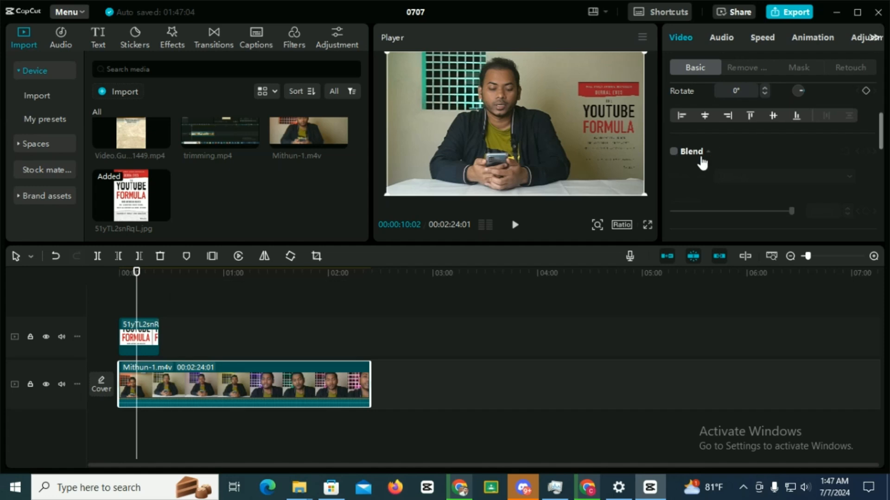
{"action": "left_click", "coordinate": [676, 151]}
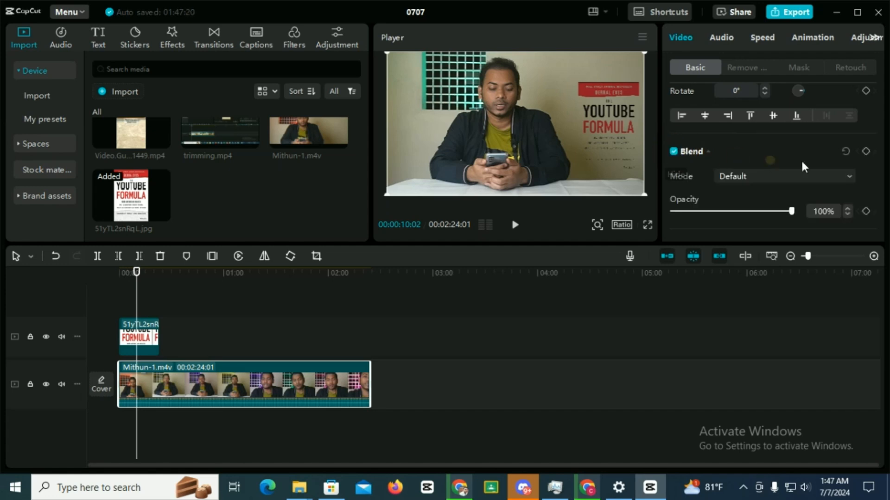
Try the Overlay, Hard light, Soft light and Color burn blend modes on the book cover image
{"action": "left_click", "coordinate": [135, 333]}
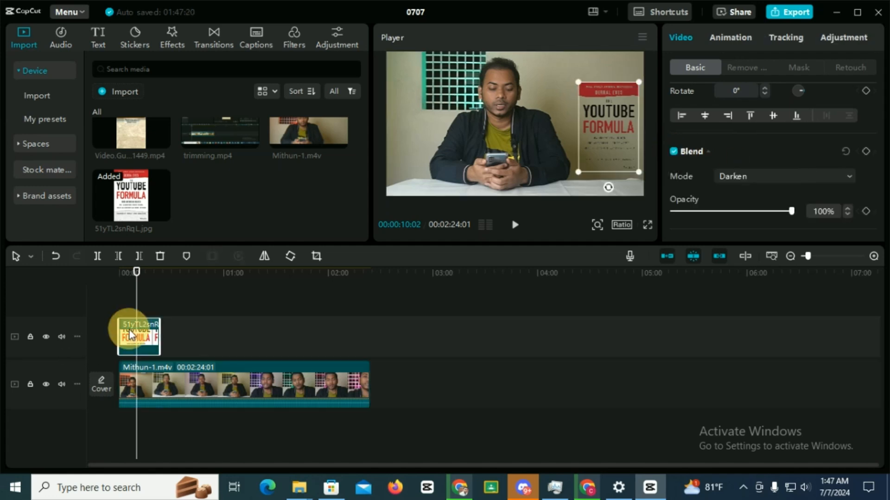
{"action": "left_click", "coordinate": [788, 178]}
{"action": "left_click", "coordinate": [751, 279]}
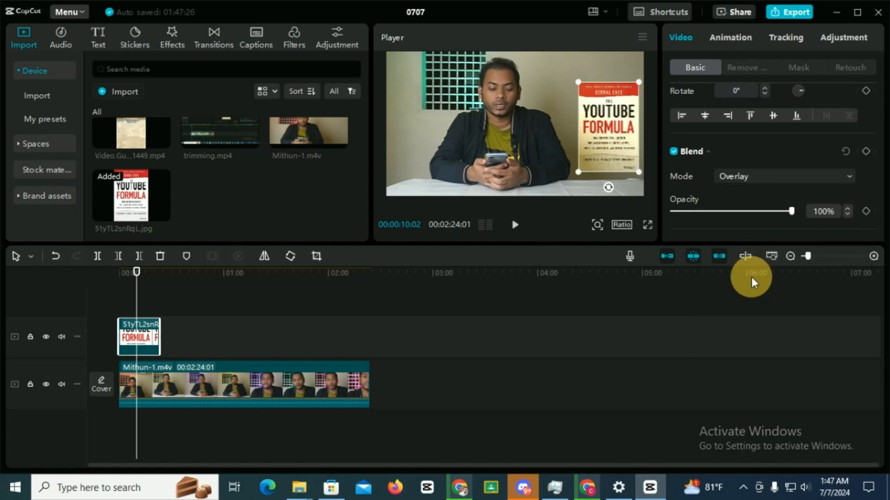
{"action": "left_click", "coordinate": [753, 176]}
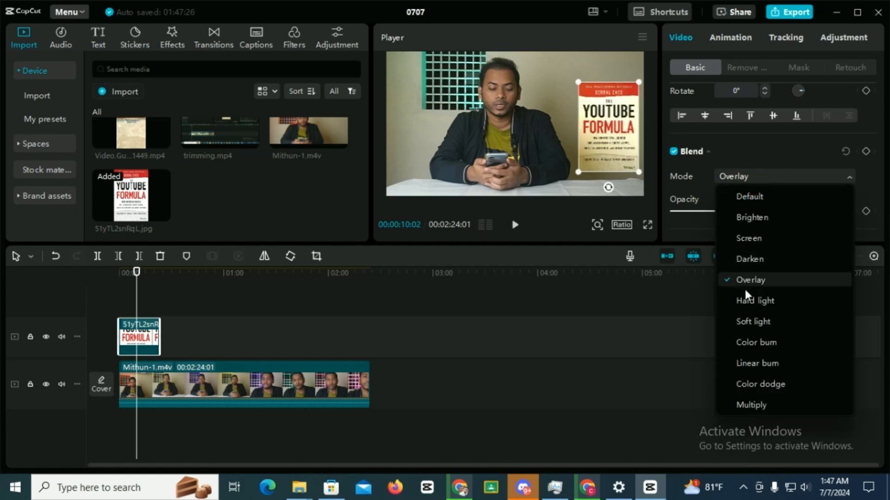
{"action": "left_click", "coordinate": [744, 298]}
{"action": "left_click", "coordinate": [754, 175]}
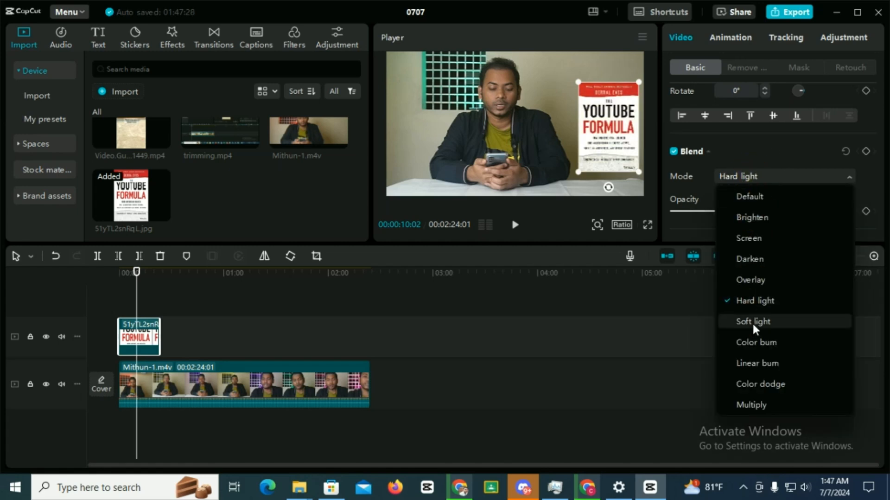
{"action": "left_click", "coordinate": [752, 321]}
{"action": "left_click", "coordinate": [750, 175]}
{"action": "left_click", "coordinate": [767, 343]}
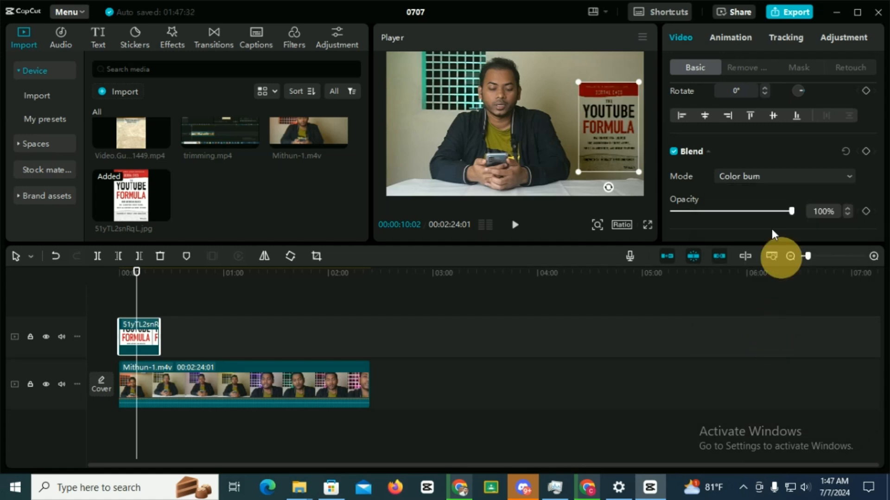
Switch the book cover image's blend mode through Linear burn and Color dodge, finishing on Multiply
{"action": "left_click", "coordinate": [744, 175]}
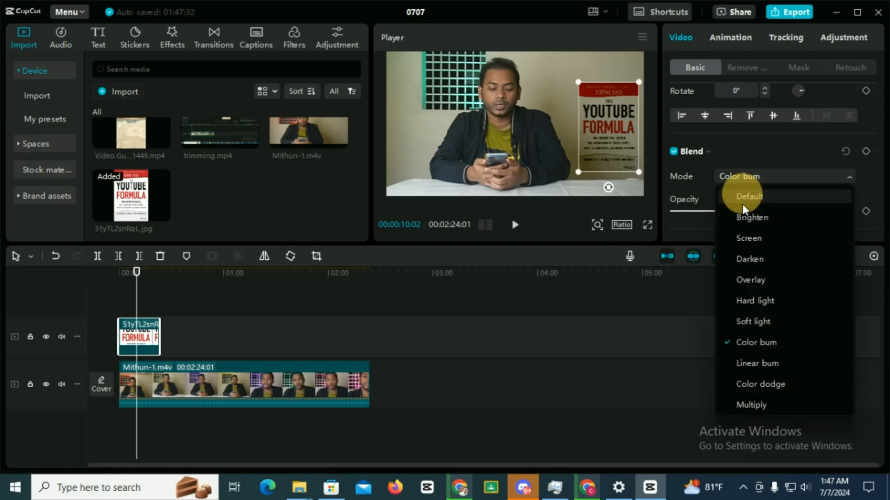
{"action": "left_click", "coordinate": [747, 361]}
{"action": "left_click", "coordinate": [759, 176]}
{"action": "left_click", "coordinate": [758, 381]}
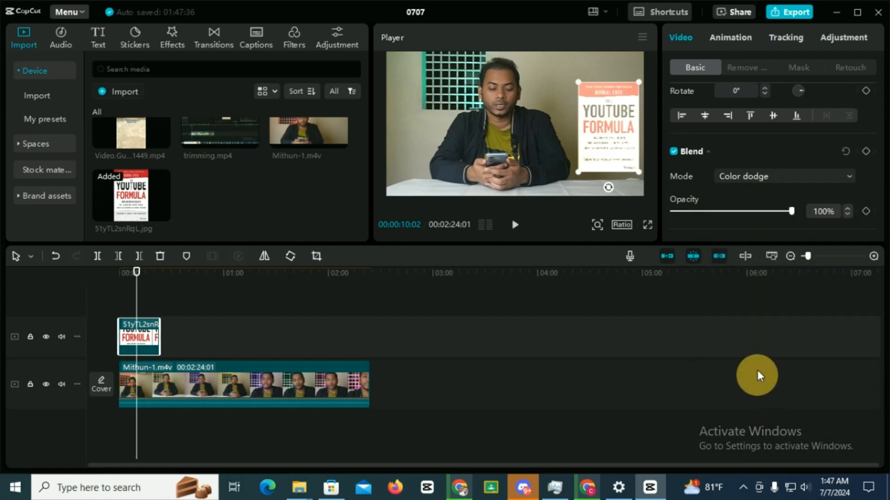
{"action": "left_click", "coordinate": [765, 177]}
{"action": "left_click", "coordinate": [751, 410]}
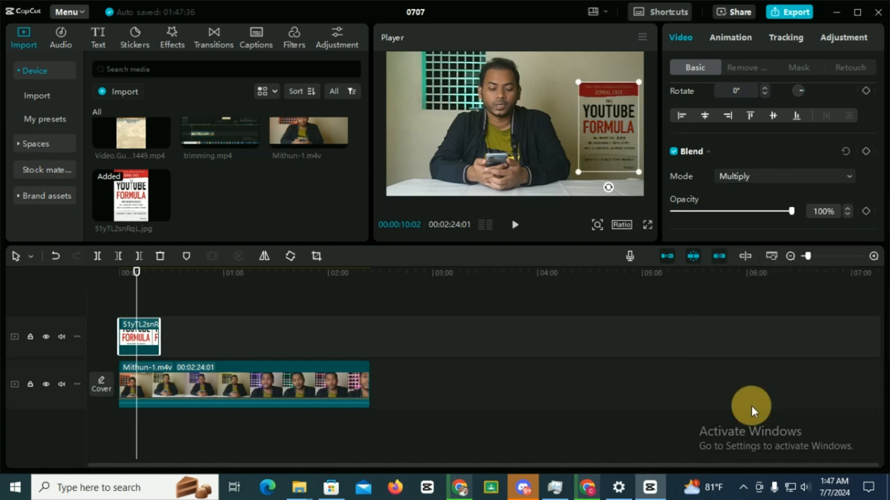
Vary the main clip's opacity and return it to 100%
{"action": "left_click", "coordinate": [557, 96]}
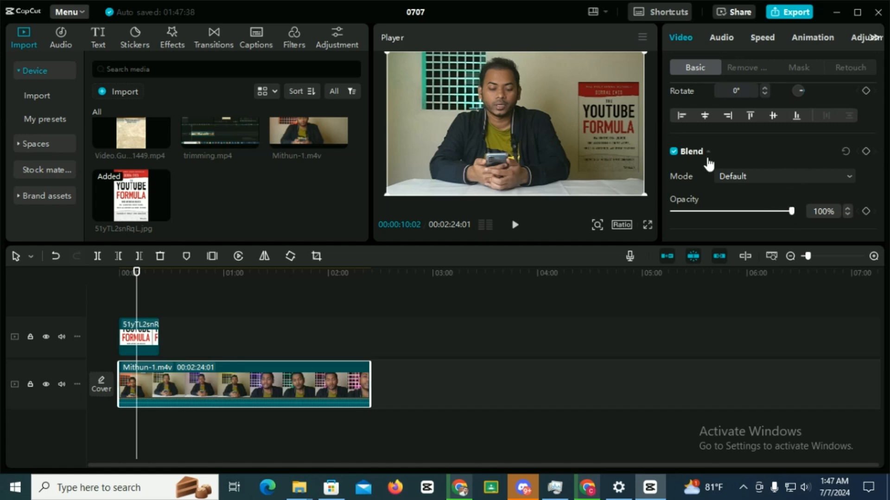
{"action": "left_click", "coordinate": [791, 212]}
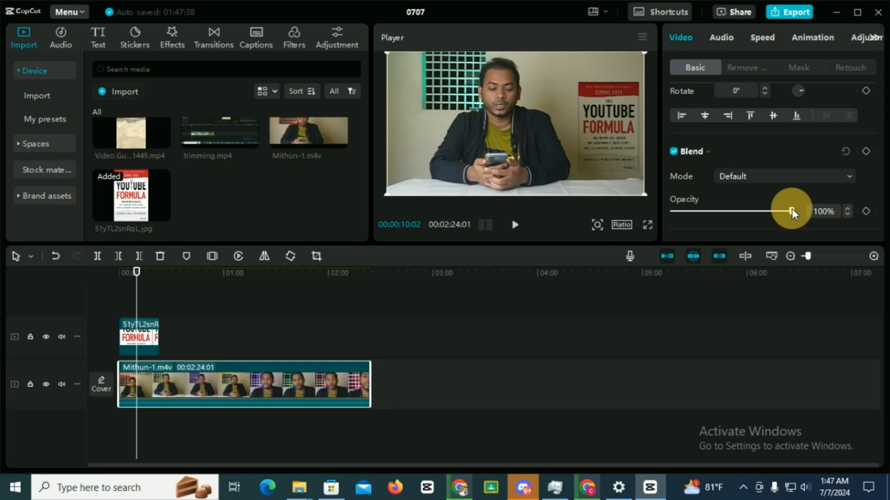
{"action": "mouse_move", "coordinate": [789, 211]}
{"action": "left_mouse_down"}
{"action": "mouse_move", "coordinate": [662, 210]}
{"action": "mouse_move", "coordinate": [767, 225]}
{"action": "mouse_move", "coordinate": [793, 216]}
{"action": "left_mouse_up"}
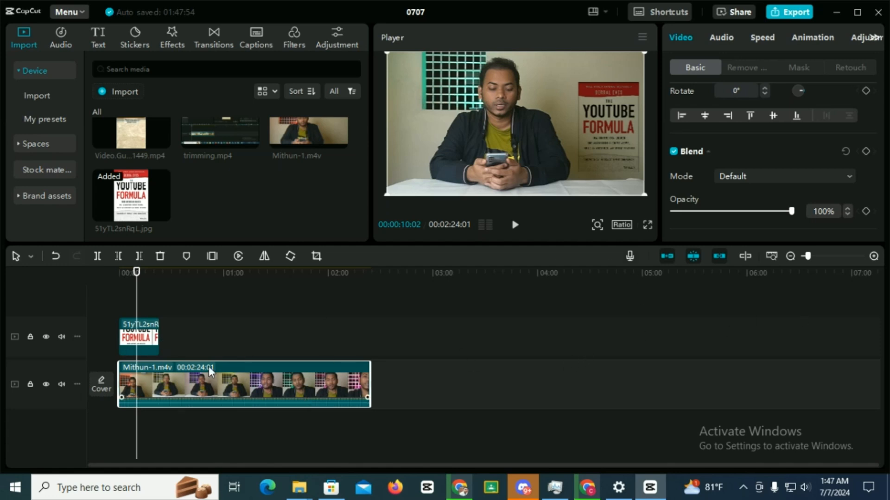
Lower the book cover image's opacity to 0% and raise it to about 27%
{"action": "left_click", "coordinate": [148, 339]}
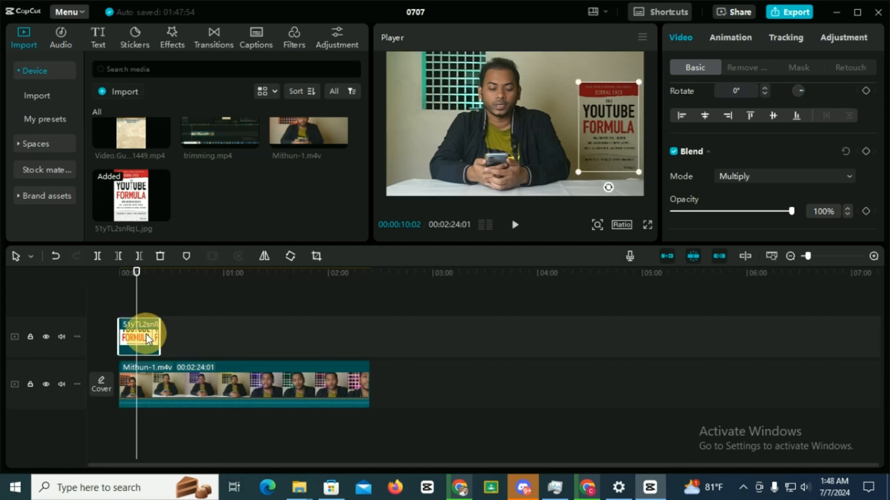
{"action": "left_click", "coordinate": [201, 374]}
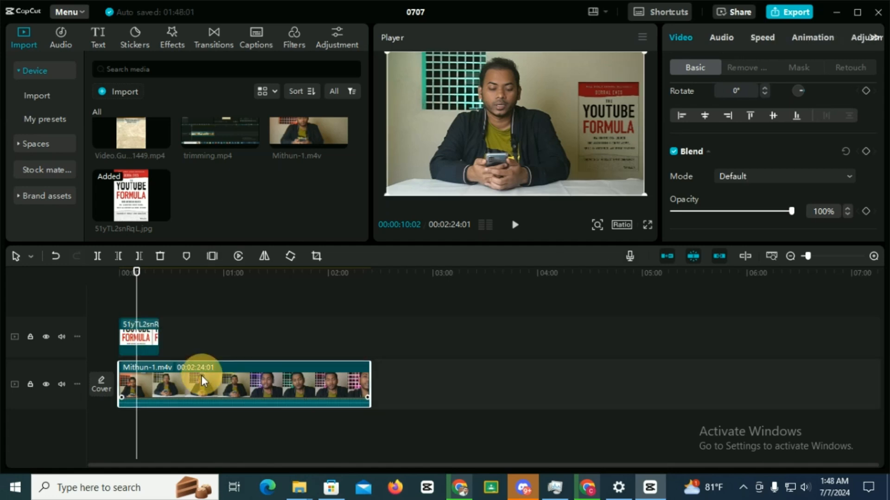
{"action": "left_click", "coordinate": [154, 337]}
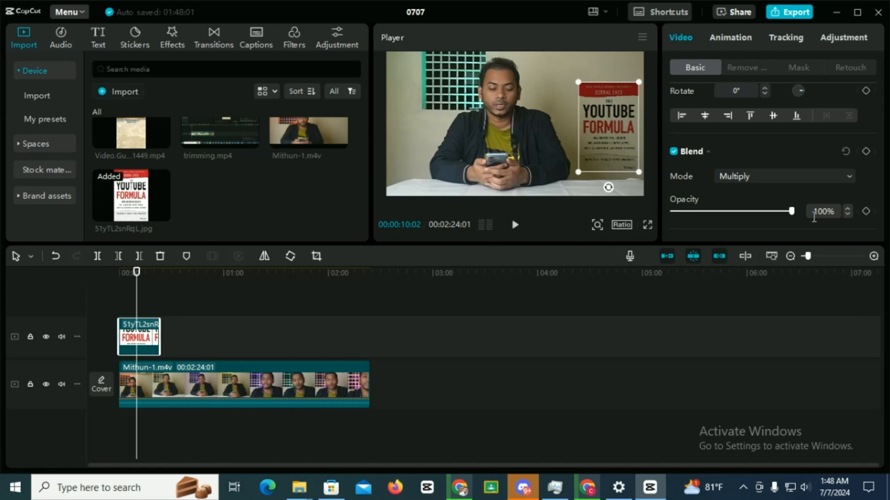
{"action": "left_click_drag", "start_coordinate": [791, 210], "coordinate": [639, 212]}
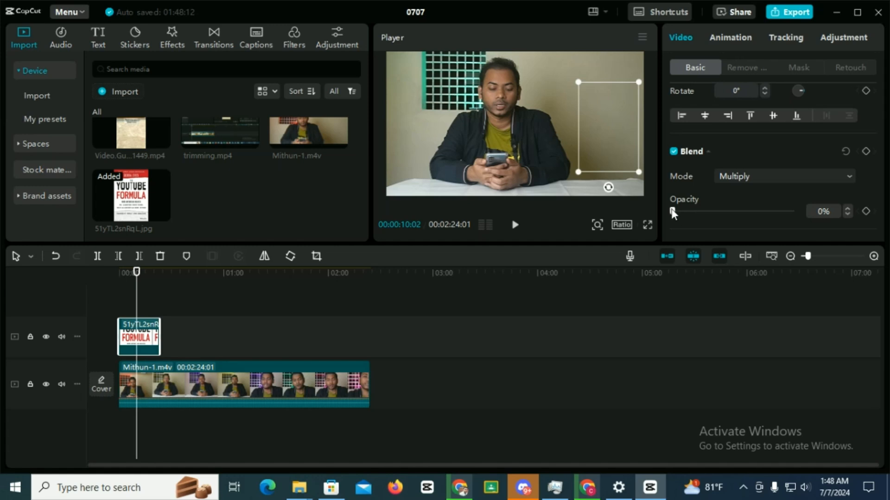
{"action": "left_click", "coordinate": [673, 213]}
{"action": "left_click_drag", "start_coordinate": [685, 210], "coordinate": [705, 214]}
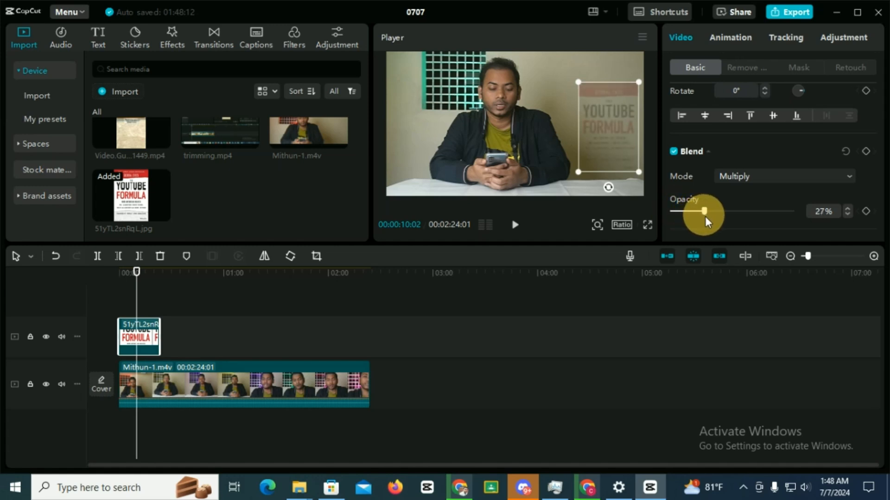
Set the book cover image's opacity to about 65%
{"action": "left_click", "coordinate": [603, 62]}
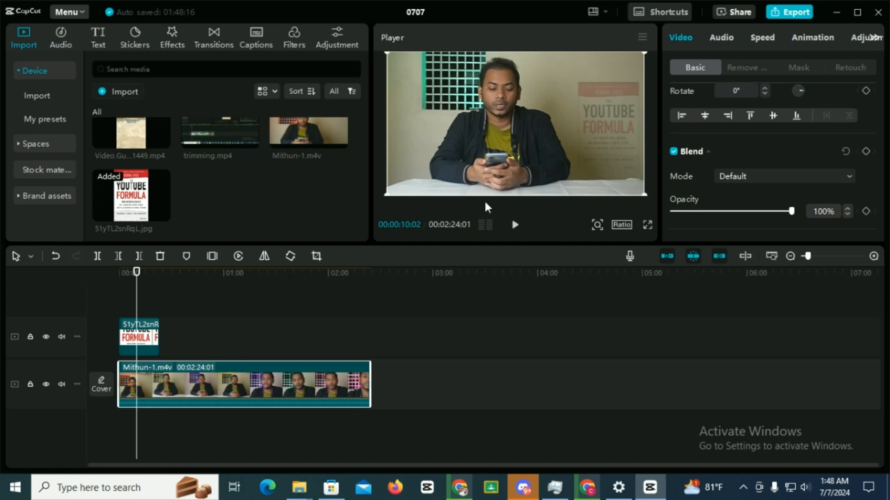
{"action": "left_click", "coordinate": [152, 345]}
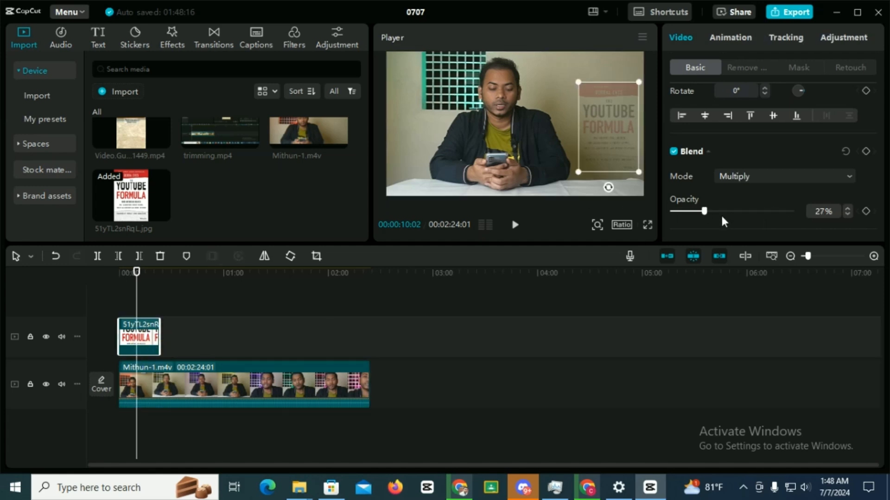
{"action": "left_click_drag", "start_coordinate": [705, 211], "coordinate": [750, 215]}
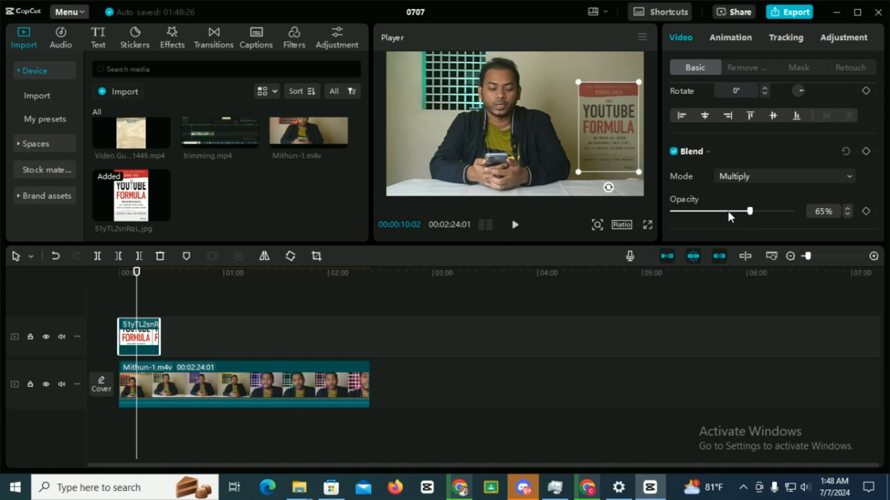
Raise the book cover image's opacity to 86% and enable Reduce image noise at the Strong level
{"action": "left_click_drag", "start_coordinate": [750, 212], "coordinate": [776, 216]}
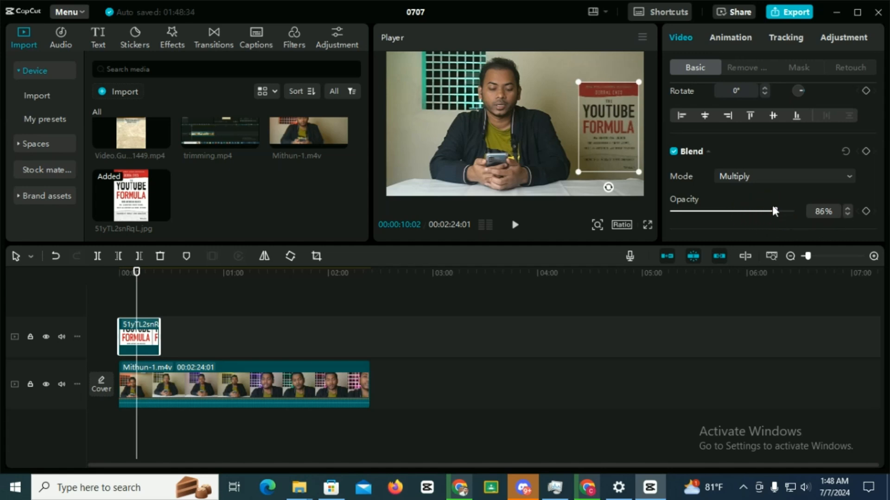
{"action": "scroll", "coordinate": [753, 215], "scroll_direction": "down", "scroll_amount": 3}
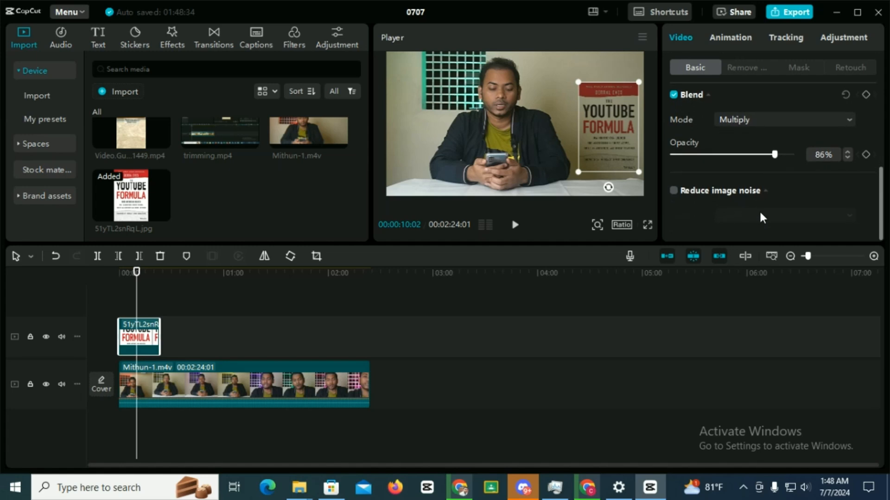
{"action": "left_click", "coordinate": [673, 191]}
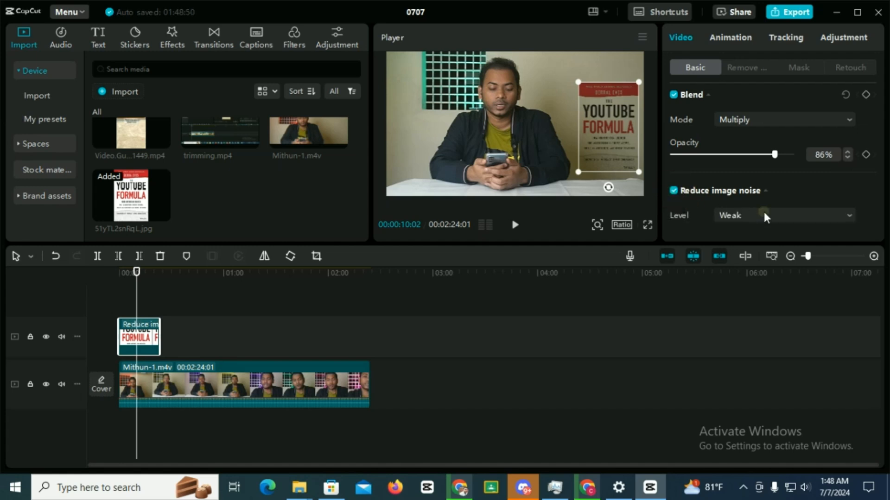
{"action": "left_click", "coordinate": [764, 214]}
{"action": "left_click", "coordinate": [749, 256]}
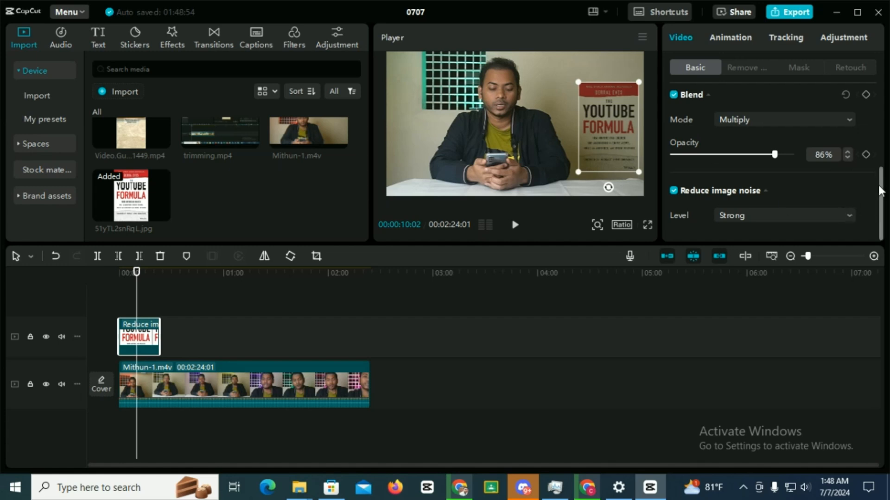
{"action": "mouse_move", "coordinate": [884, 199]}
{"action": "left_mouse_down"}
{"action": "mouse_move", "coordinate": [882, 214]}
{"action": "mouse_move", "coordinate": [884, 119]}
{"action": "mouse_move", "coordinate": [883, 201]}
{"action": "left_mouse_up"}
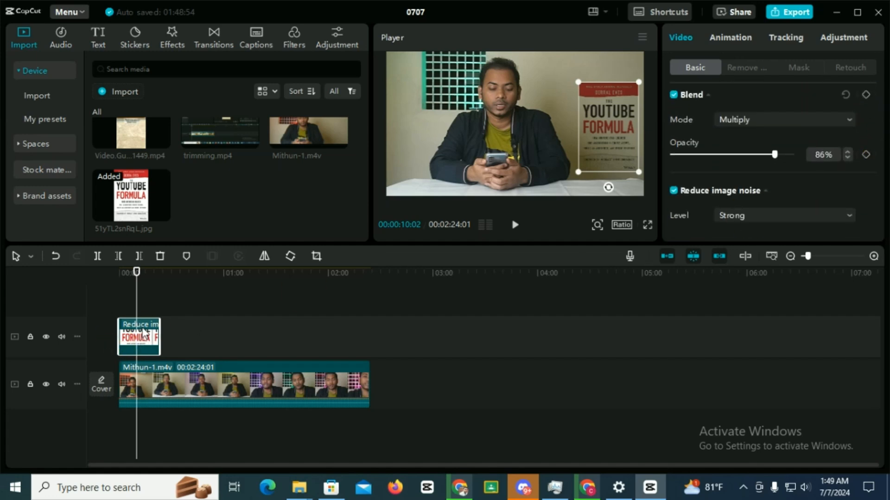
Select the main clip, switch to Chrome and read the search results explaining what video flicker is
{"action": "left_click", "coordinate": [200, 382]}
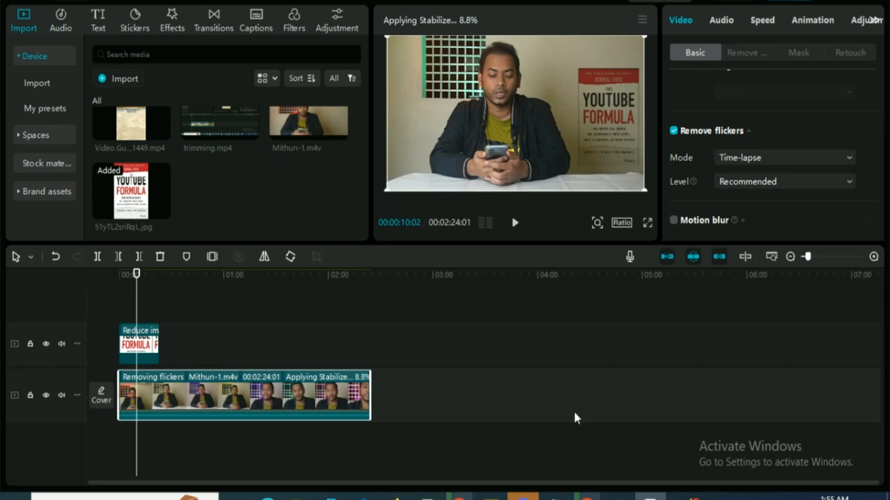
{"action": "left_click", "coordinate": [460, 494]}
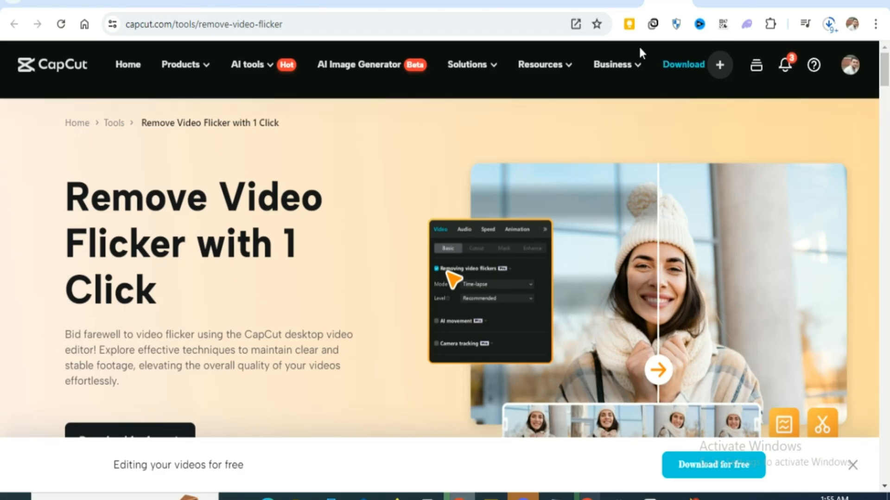
{"action": "left_click", "coordinate": [623, 4]}
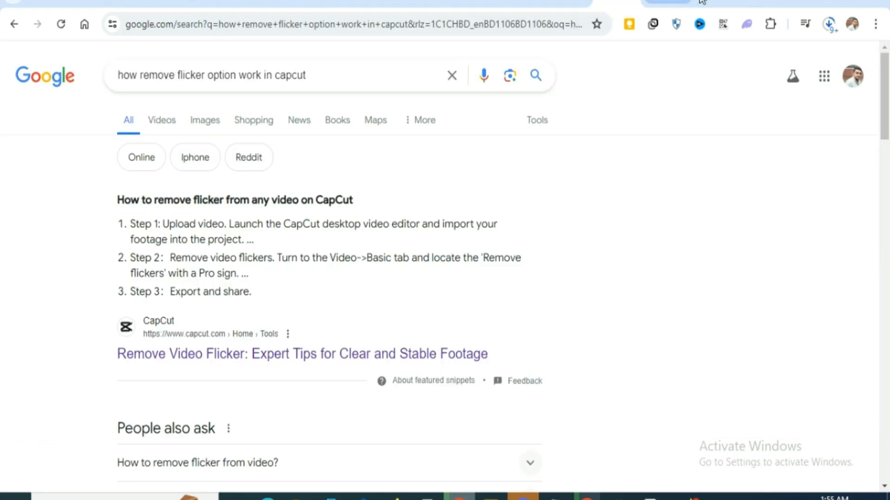
{"action": "left_click", "coordinate": [718, 3]}
{"action": "scroll", "coordinate": [524, 215], "scroll_direction": "down", "scroll_amount": 1}
{"action": "scroll", "coordinate": [523, 216], "scroll_direction": "down", "scroll_amount": 2}
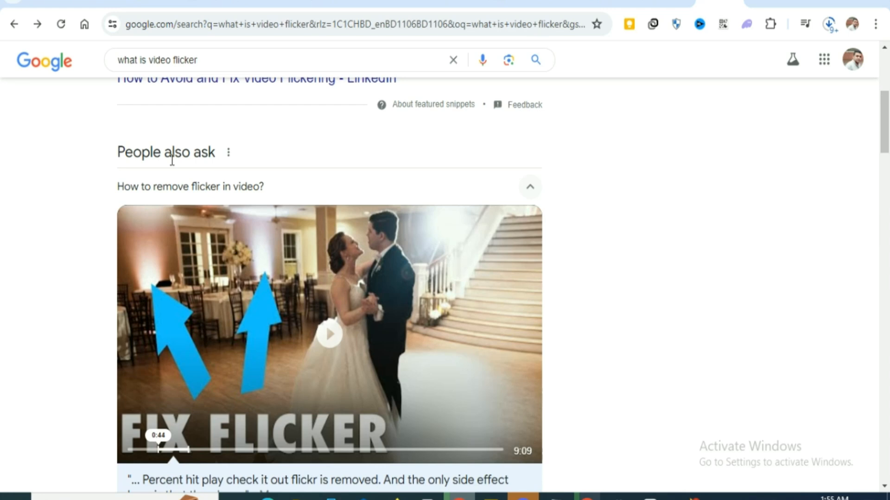
{"action": "scroll", "coordinate": [172, 160], "scroll_direction": "up", "scroll_amount": 3}
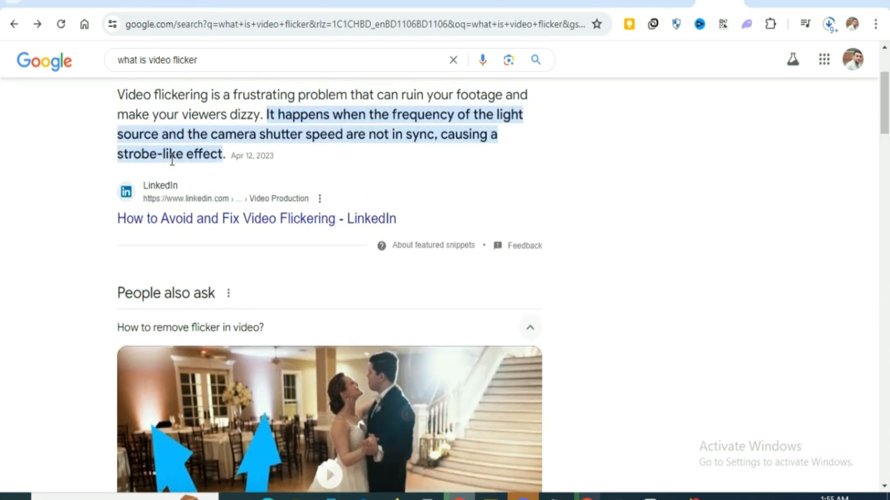
{"action": "scroll", "coordinate": [172, 160], "scroll_direction": "up", "scroll_amount": 2}
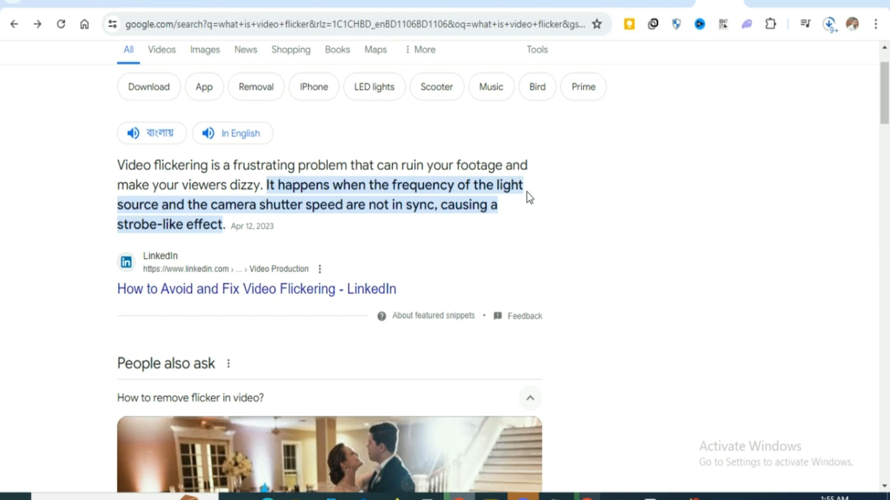
{"action": "scroll", "coordinate": [529, 197], "scroll_direction": "down", "scroll_amount": 5}
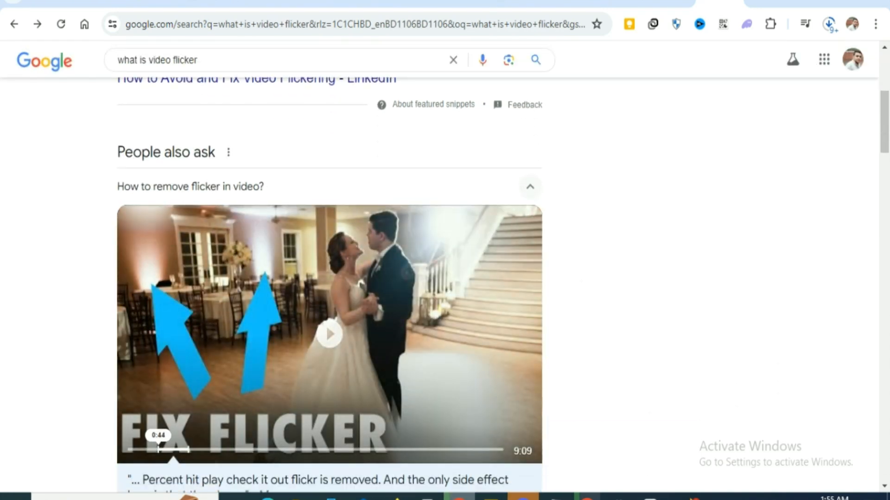
Switch back to CapCut, examine the main clip's Remove flickers mode options and collapse that section
{"action": "left_click", "coordinate": [651, 496]}
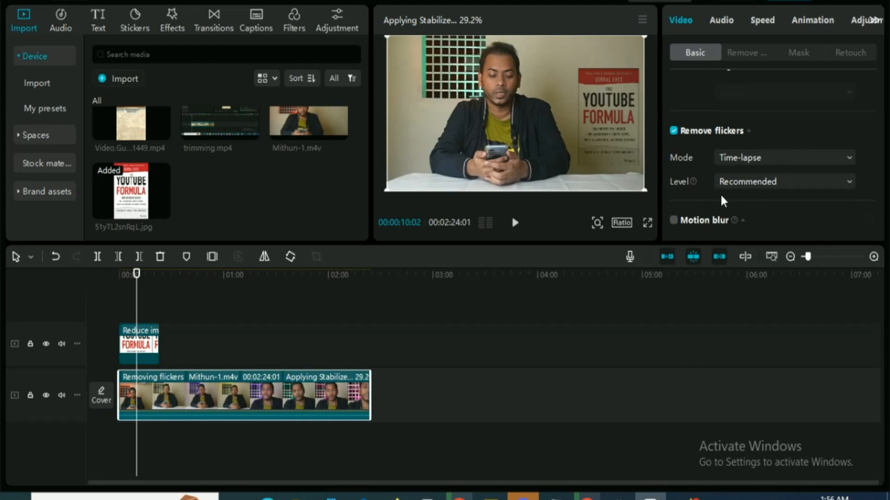
{"action": "left_click", "coordinate": [789, 154]}
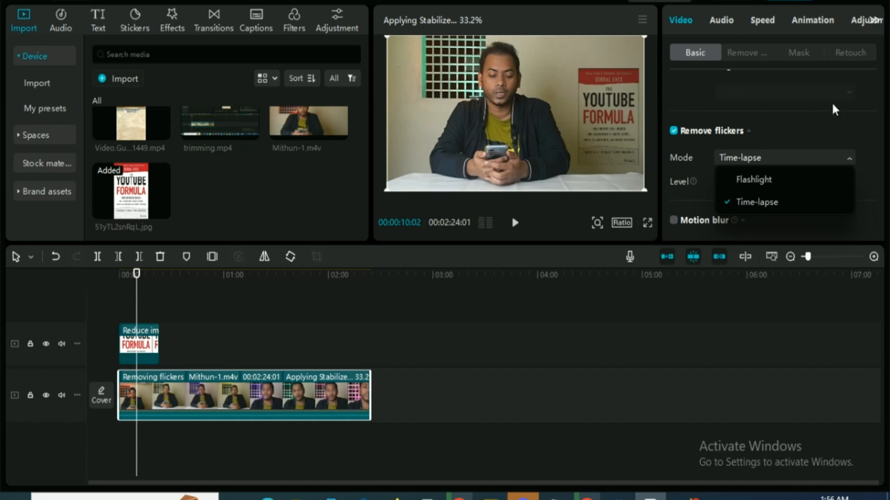
{"action": "left_click", "coordinate": [813, 132]}
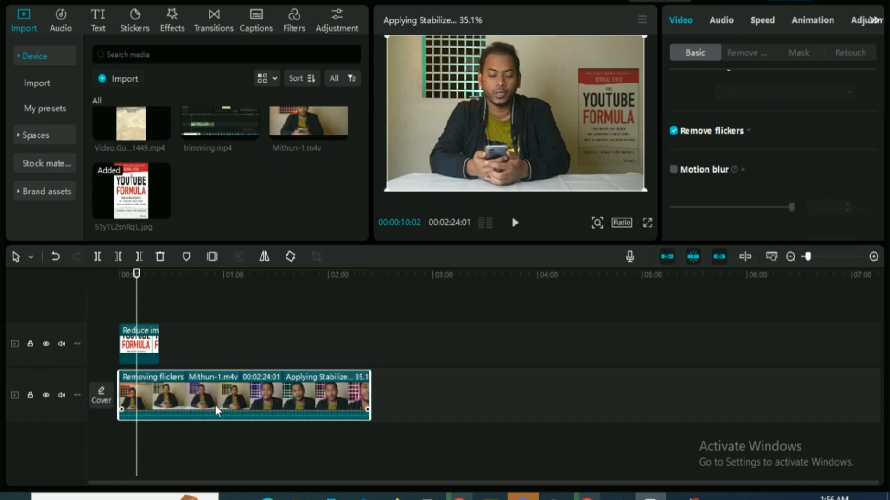
Mute the main video track and play the clip in the preview
{"action": "left_click", "coordinate": [61, 394]}
{"action": "key", "text": "space"}
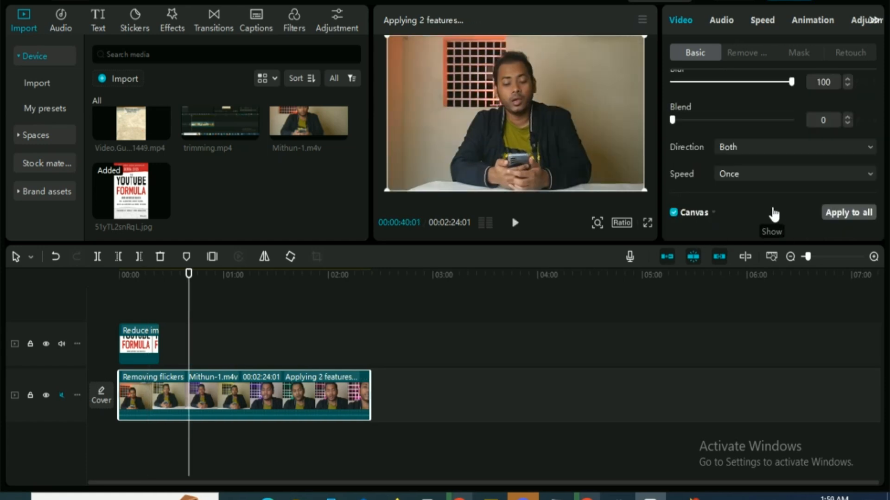
Change the project's aspect ratio to 9:16 and enlarge the main clip until it fills the vertical frame
{"action": "left_click", "coordinate": [627, 219]}
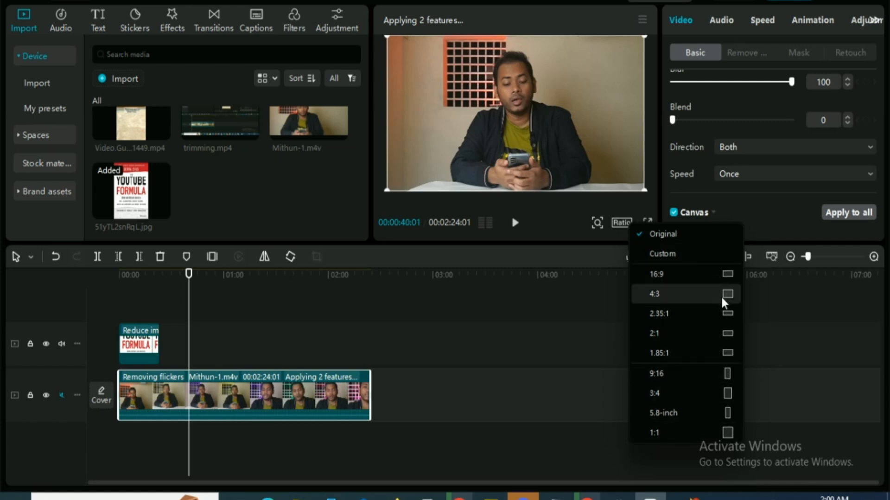
{"action": "left_click", "coordinate": [690, 371]}
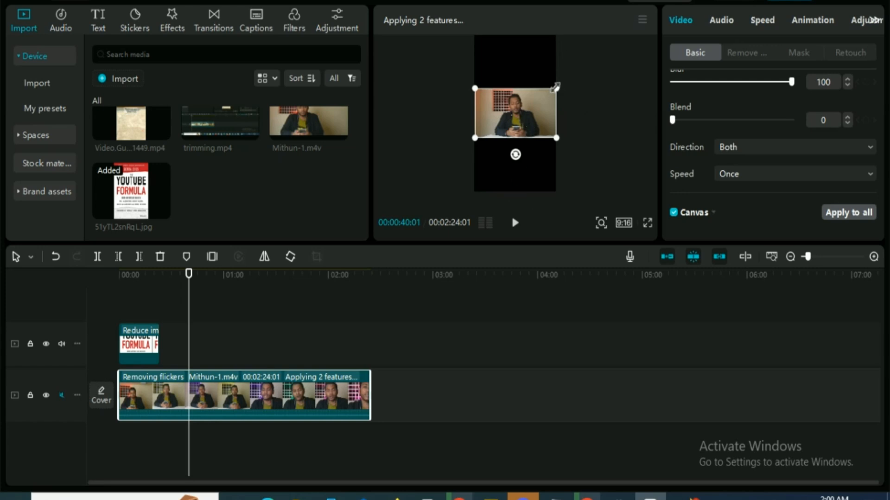
{"action": "left_click_drag", "start_coordinate": [556, 88], "coordinate": [683, 4]}
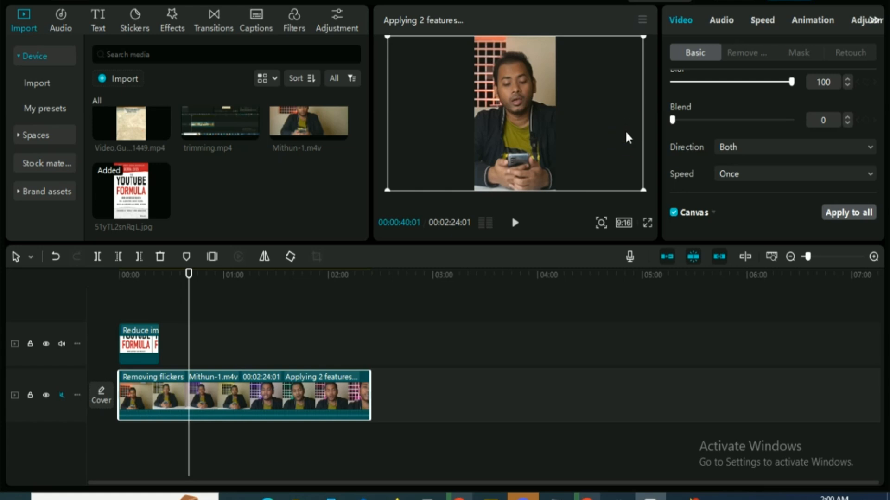
Set the project's aspect ratio to 16:9 and reduce the main clip's scale to 74%
{"action": "left_click", "coordinate": [628, 223]}
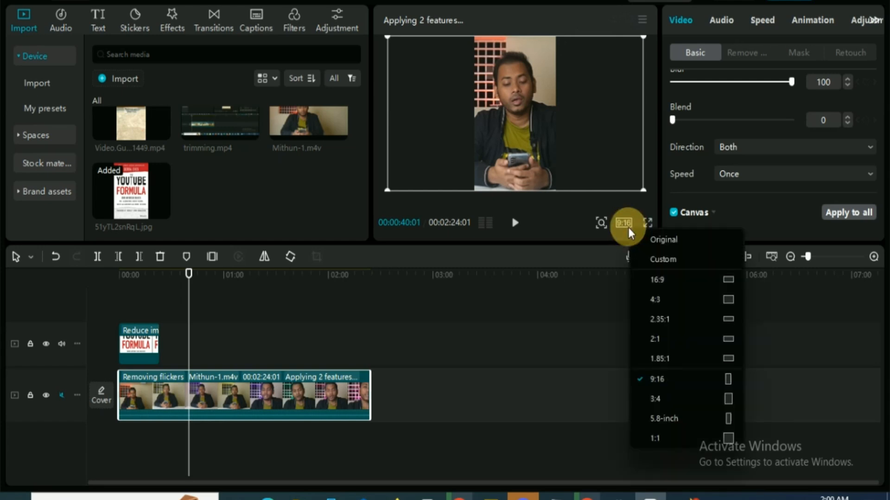
{"action": "left_click", "coordinate": [664, 278]}
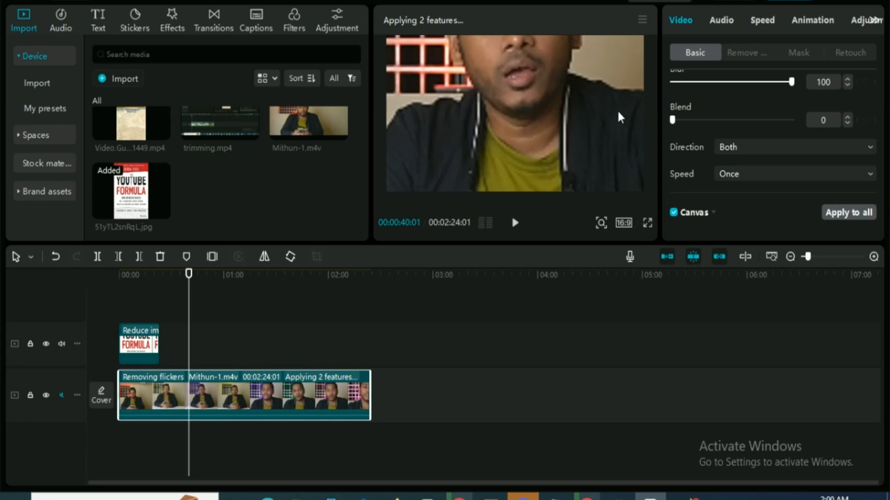
{"action": "scroll", "coordinate": [865, 151], "scroll_direction": "up", "scroll_amount": 6}
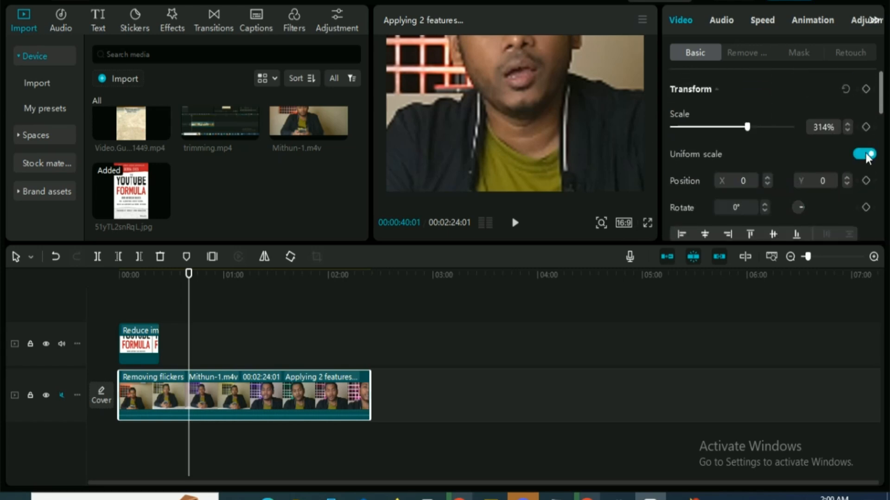
{"action": "left_click_drag", "start_coordinate": [747, 127], "coordinate": [689, 140]}
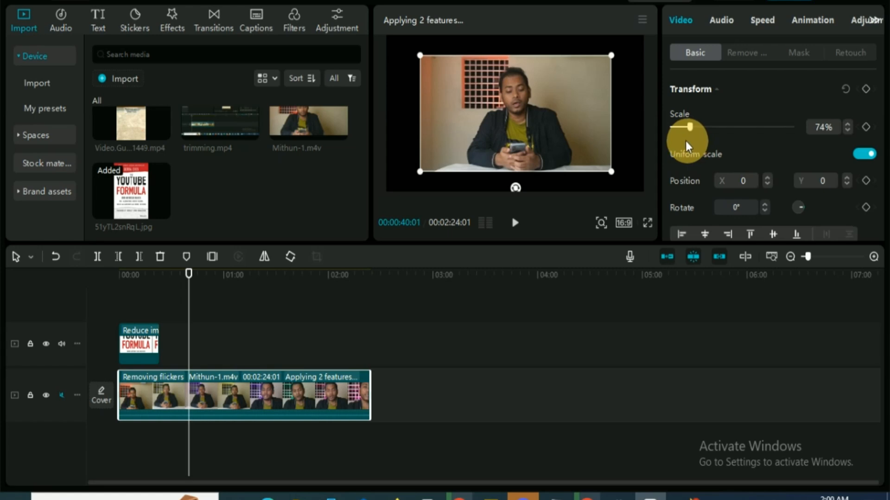
Shift the scaled-down main clip off-centre within the frame and move it back to the centre
{"action": "left_click_drag", "start_coordinate": [420, 115], "coordinate": [456, 101]}
{"action": "left_click", "coordinate": [621, 105]}
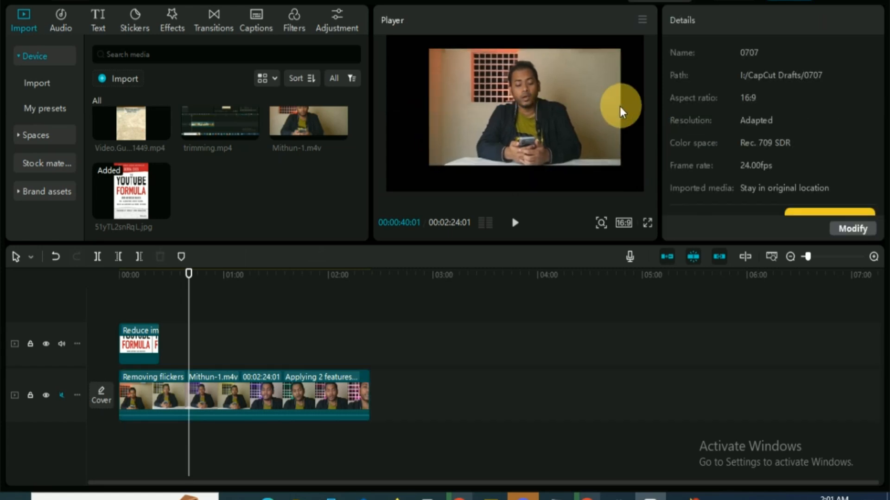
{"action": "mouse_move", "coordinate": [567, 107]}
{"action": "left_mouse_down"}
{"action": "mouse_move", "coordinate": [557, 109]}
{"action": "mouse_move", "coordinate": [570, 99]}
{"action": "left_mouse_up"}
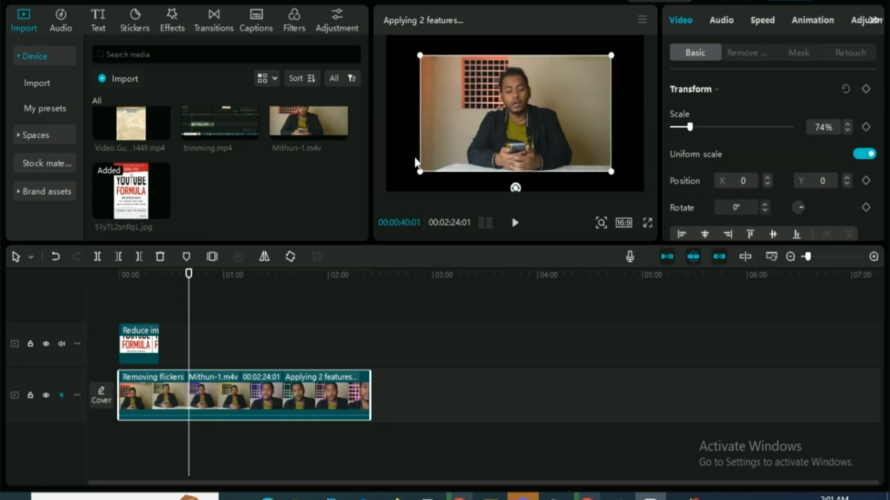
Set the main clip's canvas background to Blur and apply the first blur strength
{"action": "scroll", "coordinate": [872, 139], "scroll_direction": "down", "scroll_amount": 6}
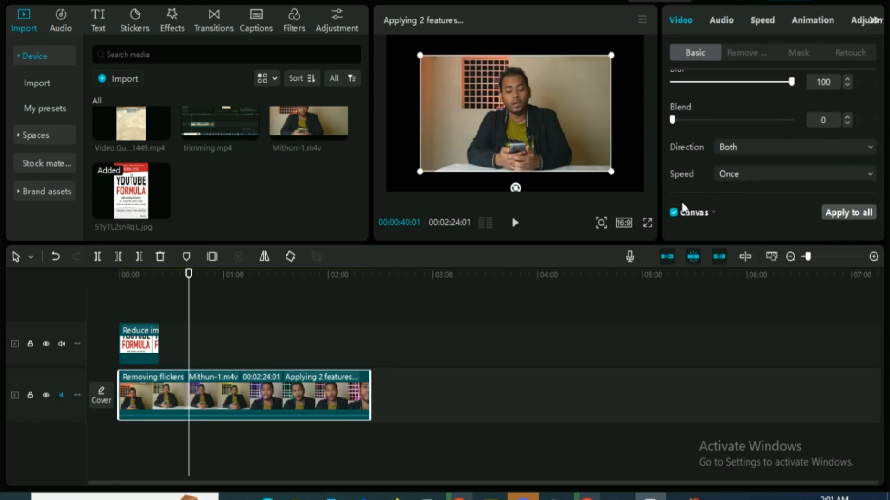
{"action": "left_click", "coordinate": [714, 211]}
{"action": "scroll", "coordinate": [782, 204], "scroll_direction": "down", "scroll_amount": 1}
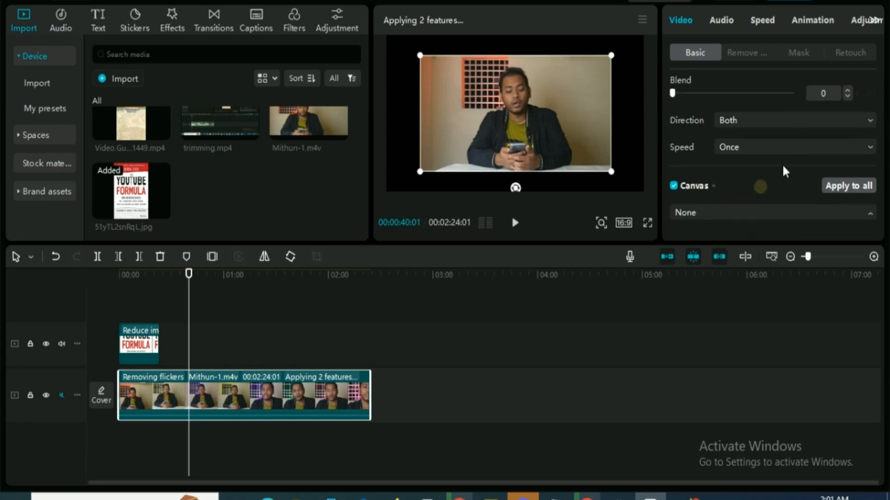
{"action": "left_click", "coordinate": [778, 212]}
{"action": "left_click", "coordinate": [712, 257]}
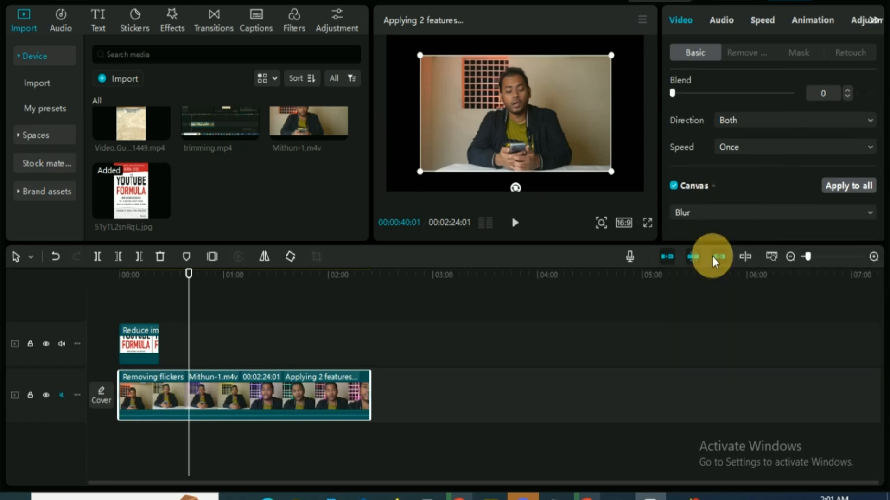
{"action": "scroll", "coordinate": [769, 175], "scroll_direction": "down", "scroll_amount": 1}
{"action": "scroll", "coordinate": [770, 174], "scroll_direction": "down", "scroll_amount": 2}
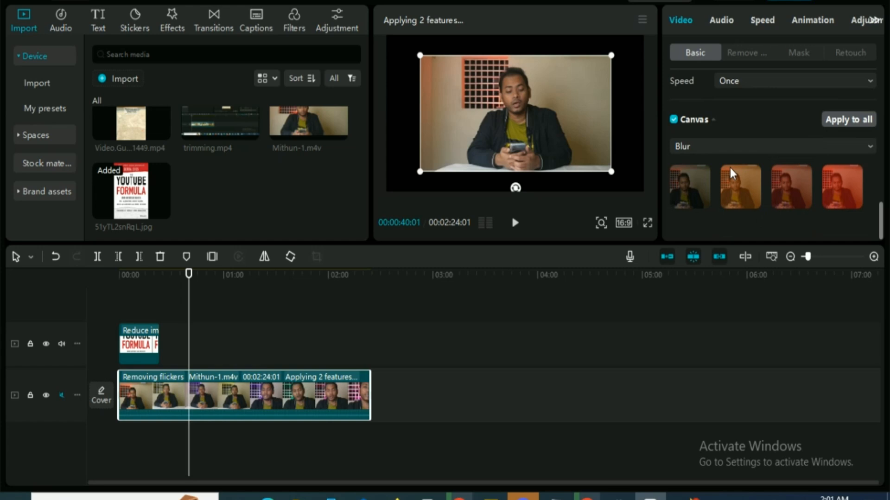
{"action": "left_click", "coordinate": [698, 182]}
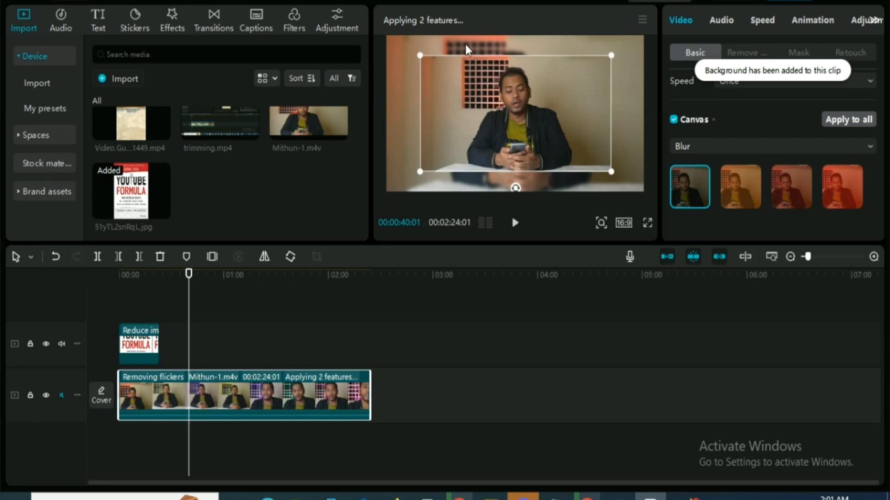
Preview the blurred background without the selection frame and try the stronger canvas blurs on the main clip, finishing on the fourth
{"action": "left_click", "coordinate": [632, 122]}
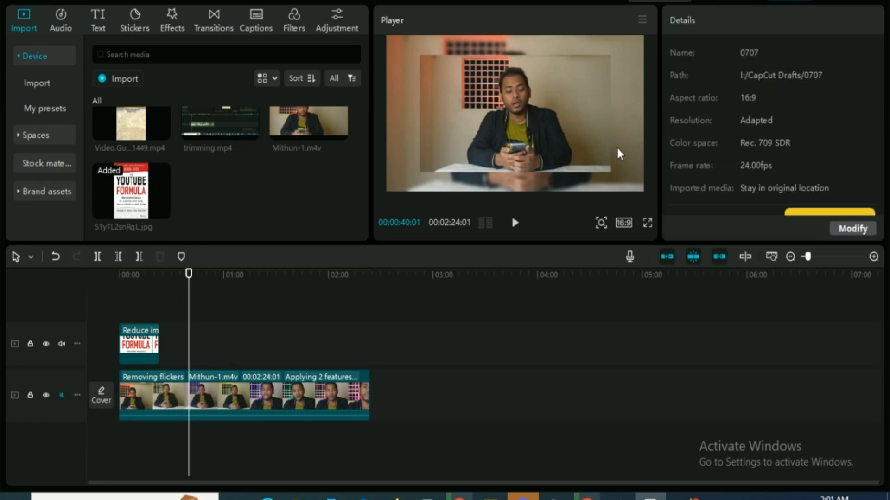
{"action": "left_click", "coordinate": [571, 134]}
{"action": "scroll", "coordinate": [773, 163], "scroll_direction": "down", "scroll_amount": 3}
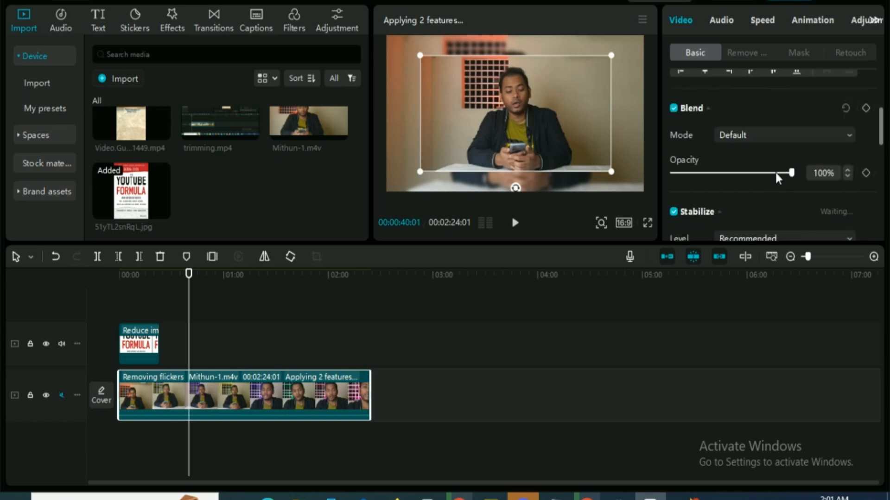
{"action": "scroll", "coordinate": [775, 171], "scroll_direction": "down", "scroll_amount": 5}
{"action": "left_click", "coordinate": [744, 178]}
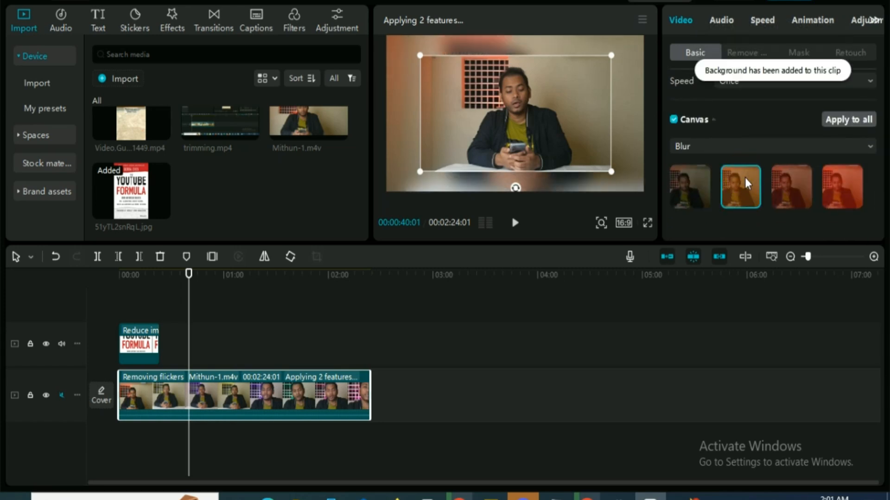
{"action": "left_click", "coordinate": [802, 182]}
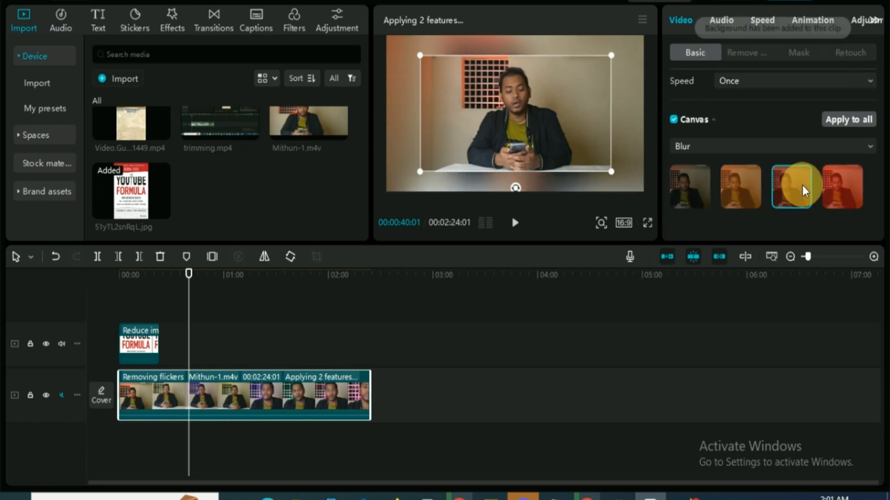
{"action": "left_click", "coordinate": [839, 180]}
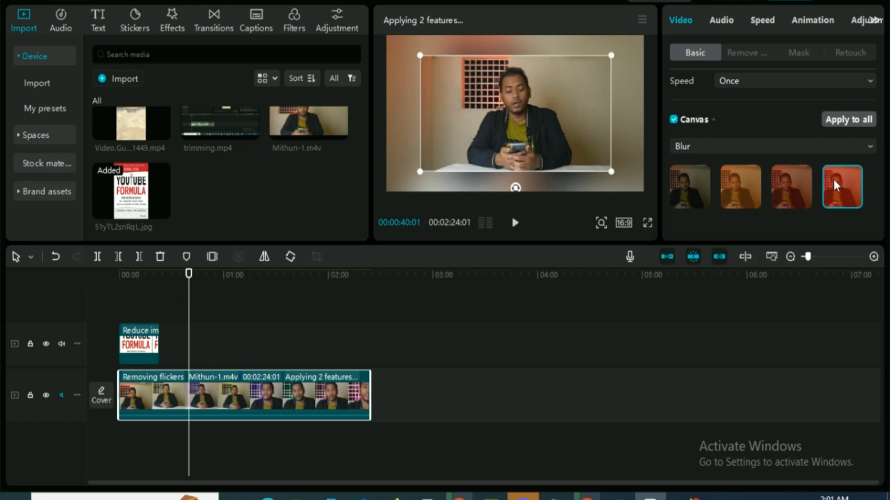
Preview the main clip without its selection frame, then switch its canvas background to Color and try white and mid-grey
{"action": "left_click", "coordinate": [636, 128]}
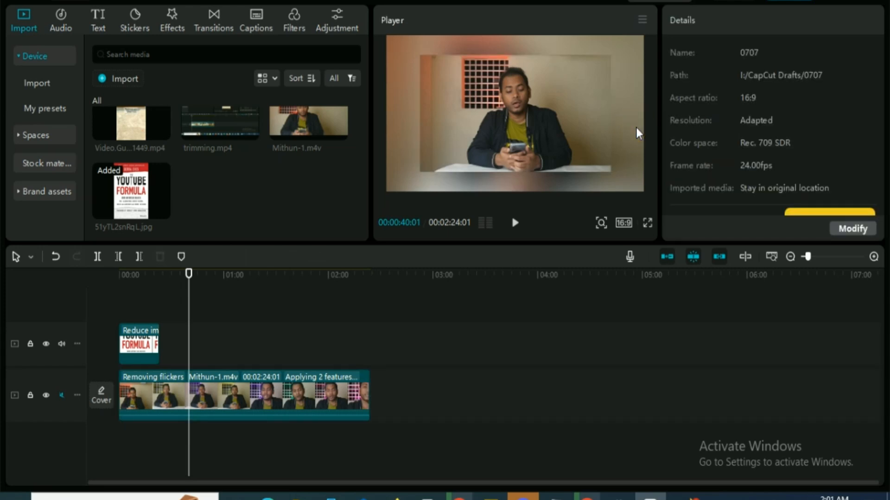
{"action": "left_click", "coordinate": [607, 121]}
{"action": "scroll", "coordinate": [770, 169], "scroll_direction": "down", "scroll_amount": 8}
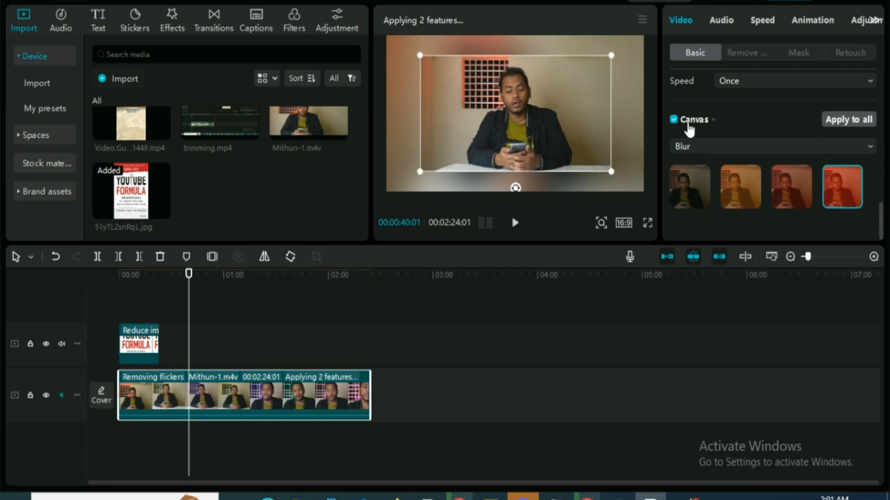
{"action": "left_click", "coordinate": [706, 143]}
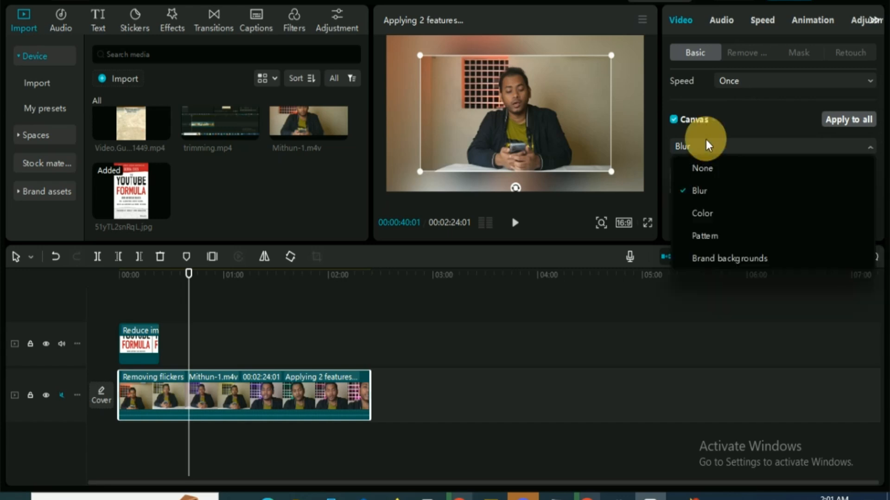
{"action": "left_click", "coordinate": [725, 214]}
{"action": "left_click", "coordinate": [712, 187]}
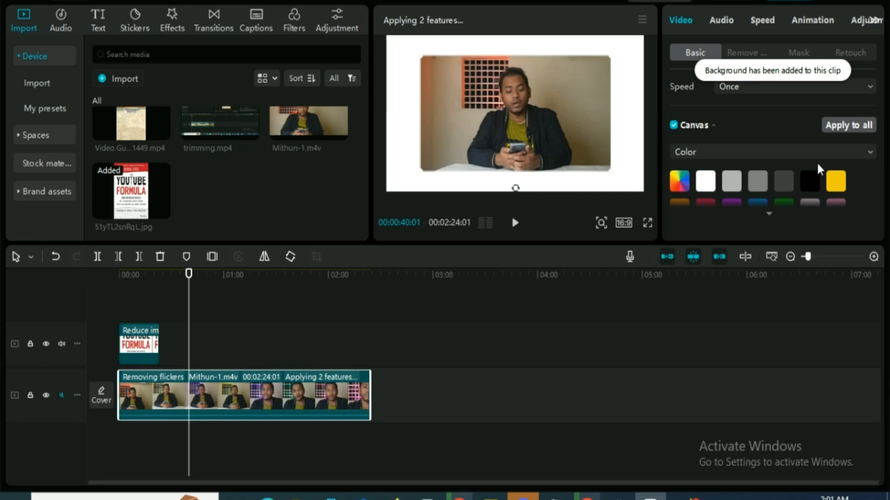
{"action": "left_click", "coordinate": [752, 179]}
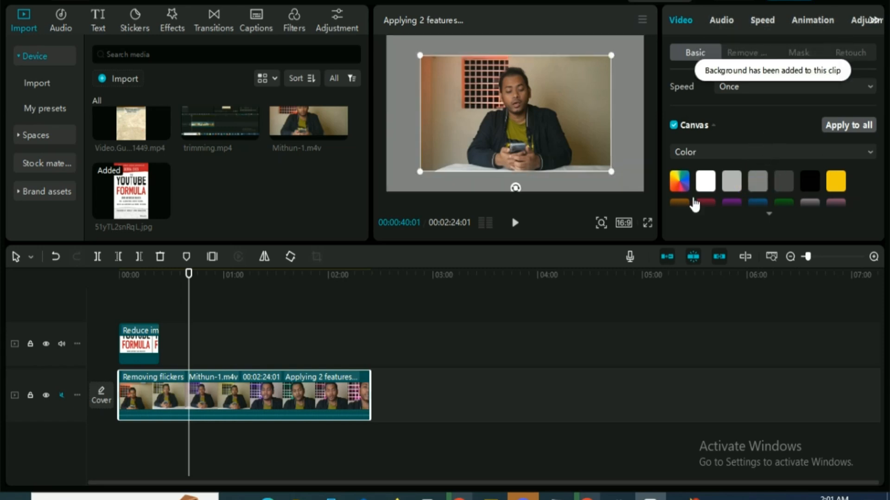
Mix a custom olive-green colour for the main clip's canvas background
{"action": "left_click", "coordinate": [679, 181]}
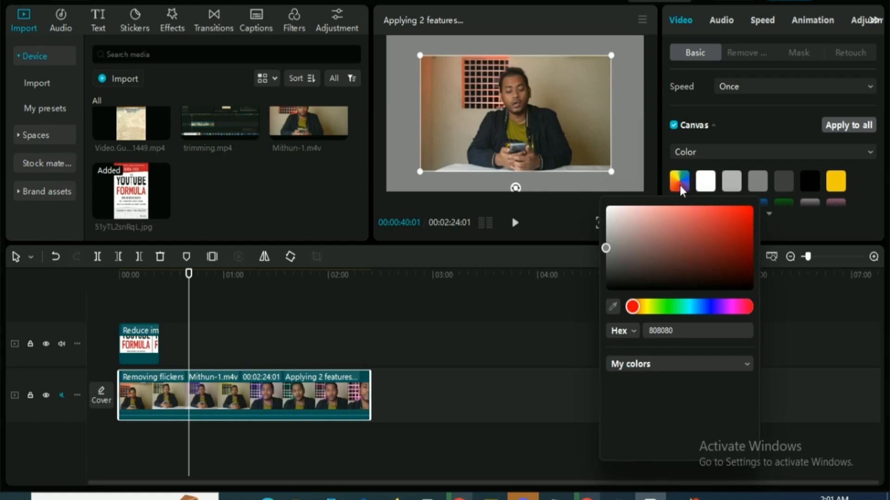
{"action": "left_click_drag", "start_coordinate": [644, 307], "coordinate": [661, 306]}
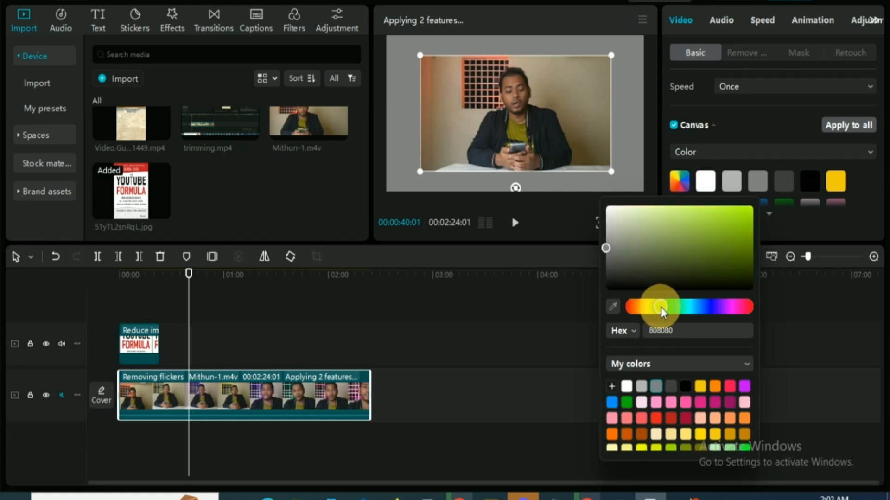
{"action": "left_click_drag", "start_coordinate": [608, 247], "coordinate": [717, 243]}
{"action": "left_click", "coordinate": [754, 106]}
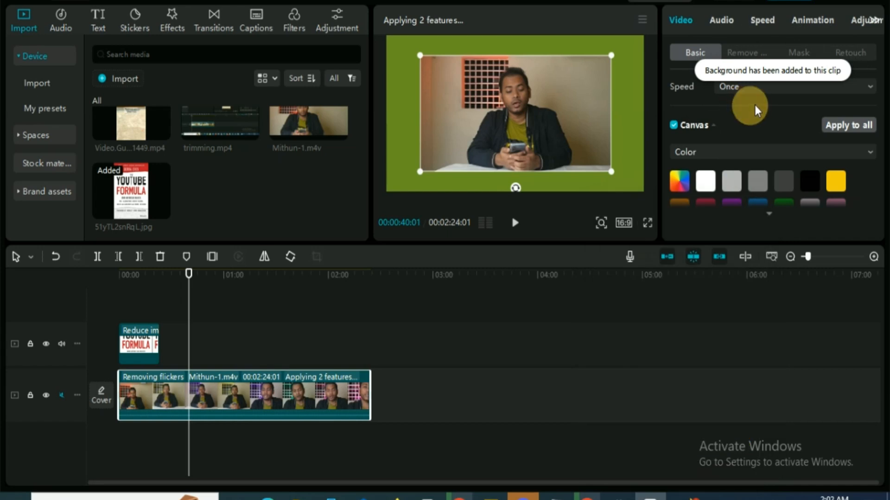
Switch the main clip's canvas background to Pattern and apply the red speckled pattern
{"action": "left_click", "coordinate": [824, 152]}
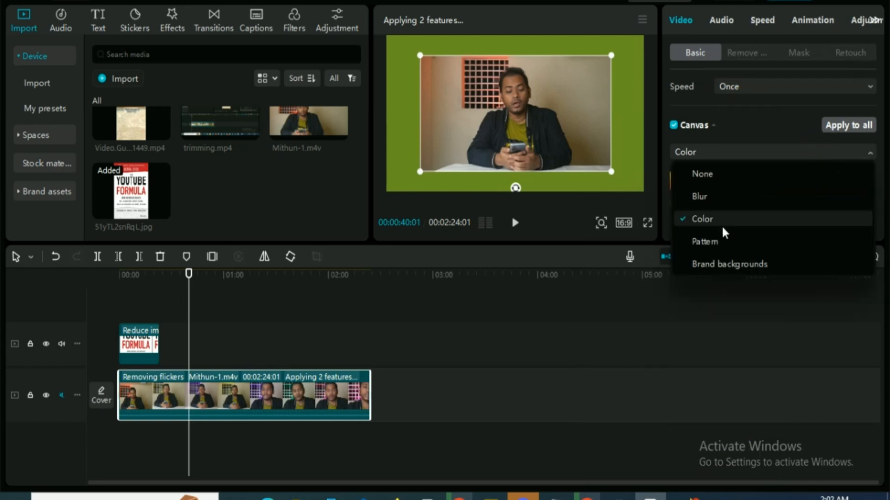
{"action": "left_click", "coordinate": [703, 242]}
{"action": "scroll", "coordinate": [788, 169], "scroll_direction": "down", "scroll_amount": 2}
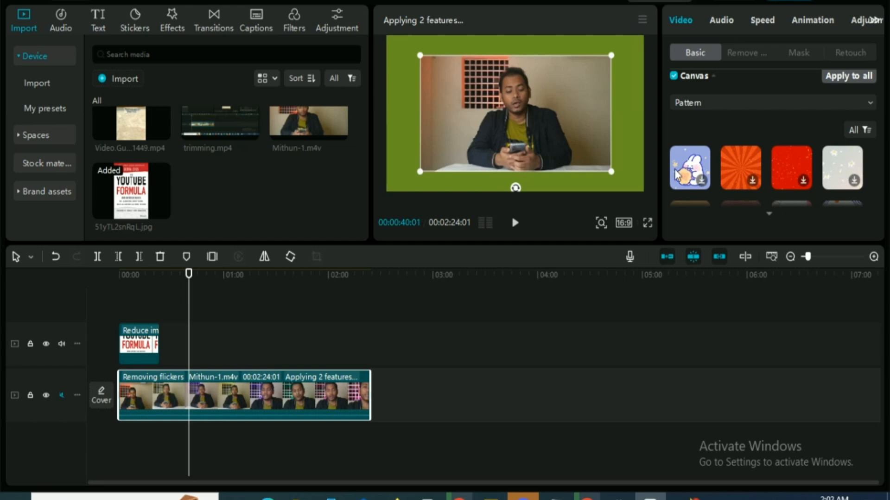
{"action": "left_click", "coordinate": [794, 162]}
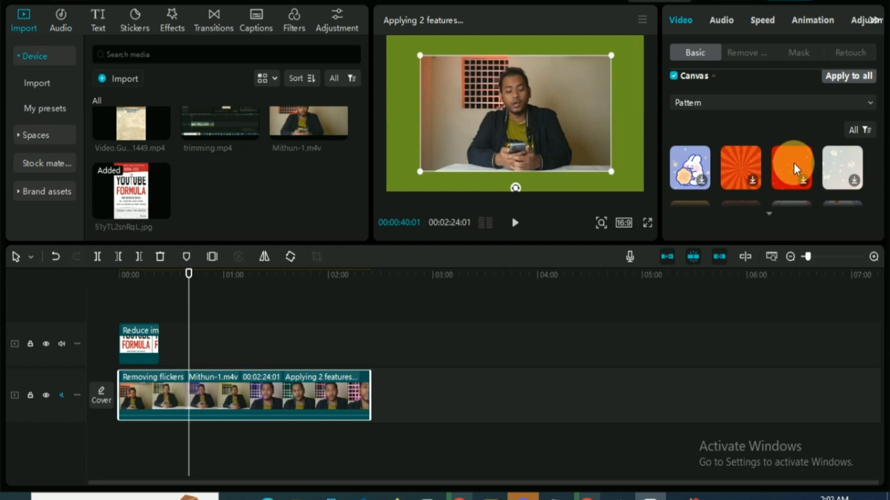
Examine the Brand backgrounds options for the main clip's canvas and return to the Blur options
{"action": "left_click", "coordinate": [724, 105]}
{"action": "left_click", "coordinate": [732, 213]}
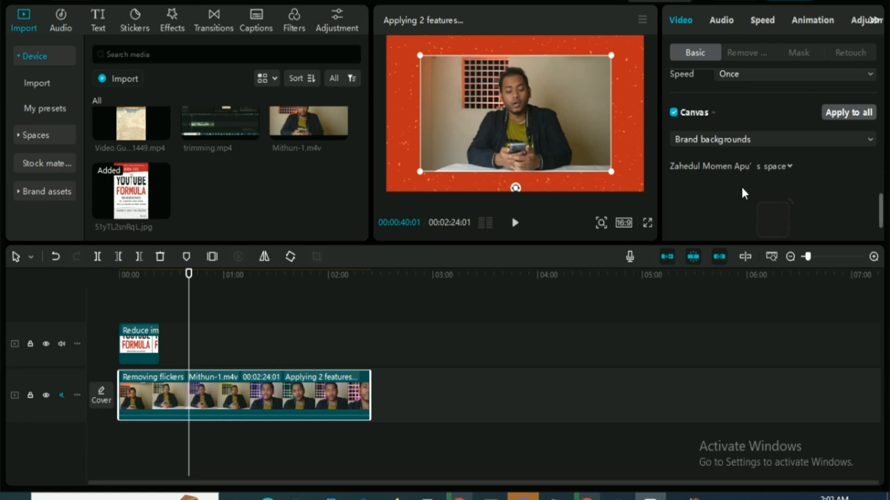
{"action": "scroll", "coordinate": [812, 213], "scroll_direction": "down", "scroll_amount": 1}
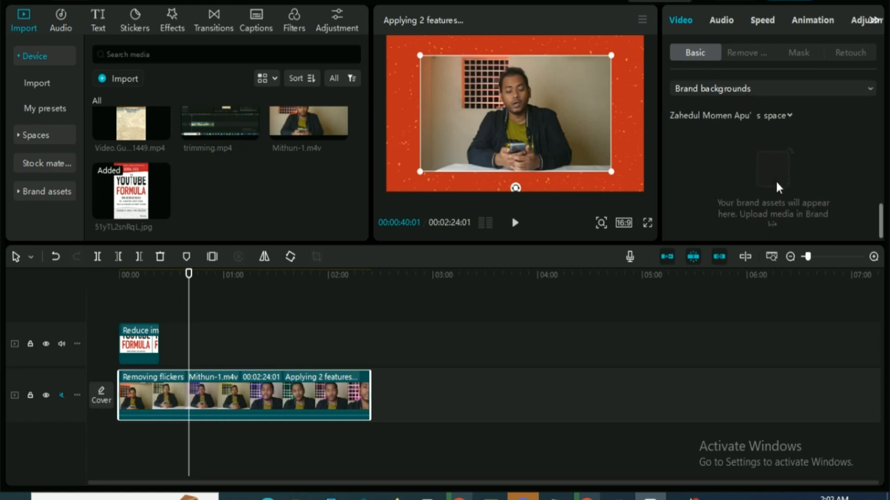
{"action": "scroll", "coordinate": [776, 180], "scroll_direction": "up", "scroll_amount": 1}
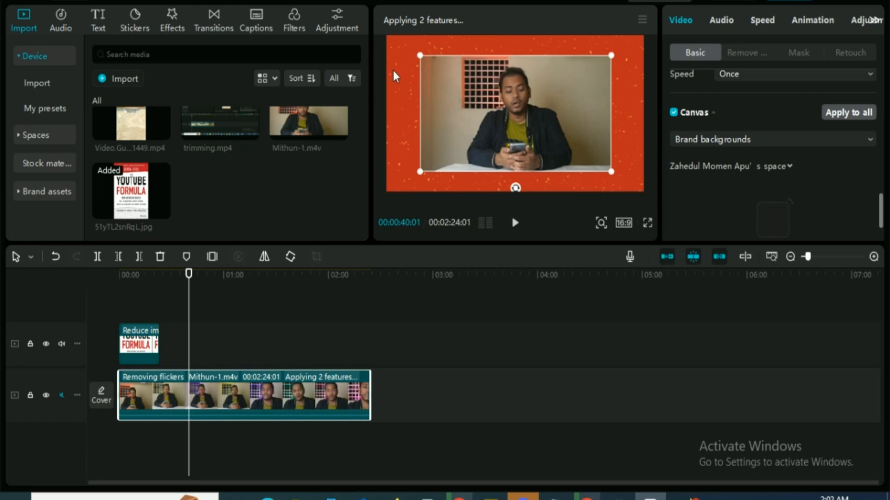
{"action": "left_click", "coordinate": [826, 136]}
{"action": "left_click", "coordinate": [697, 183]}
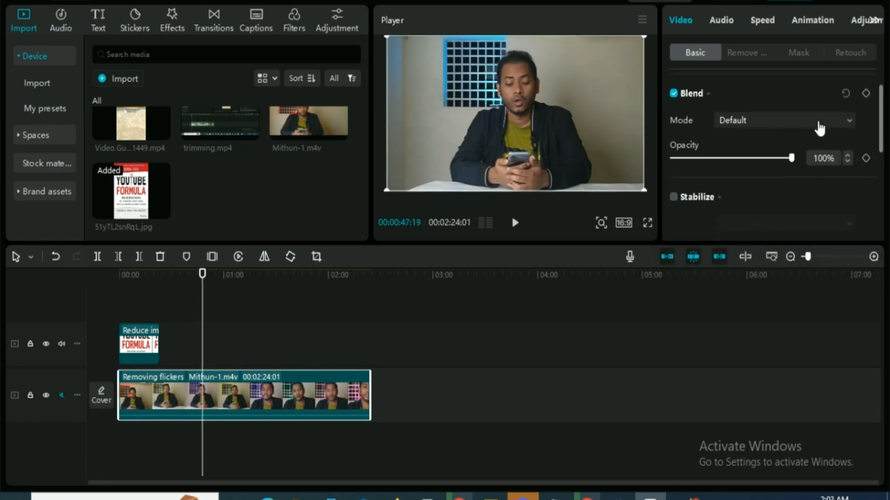
Review the main clip's basic settings from opacity and stabilization to flicker removal, motion blur and canvas
{"action": "scroll", "coordinate": [819, 128], "scroll_direction": "down", "scroll_amount": 5}
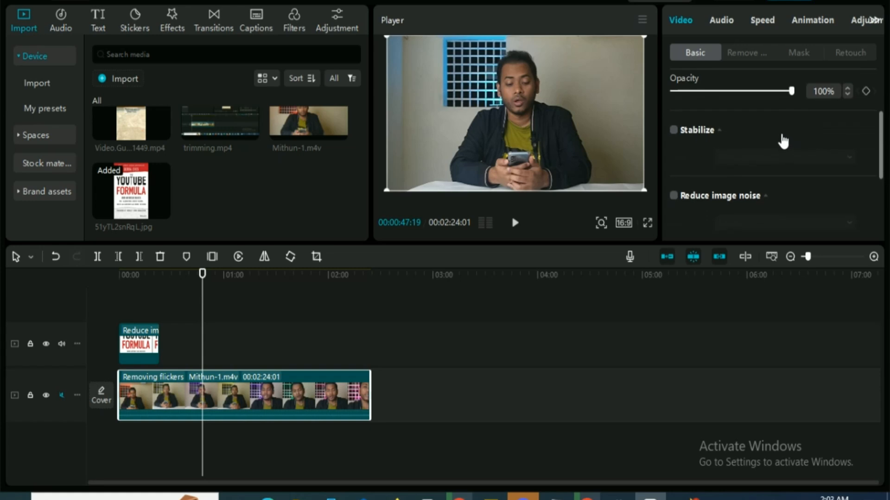
{"action": "scroll", "coordinate": [780, 133], "scroll_direction": "down", "scroll_amount": 1}
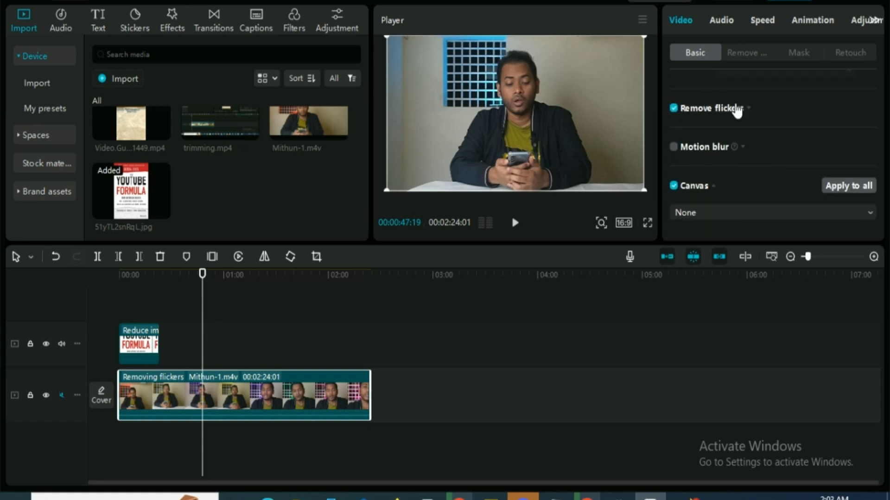